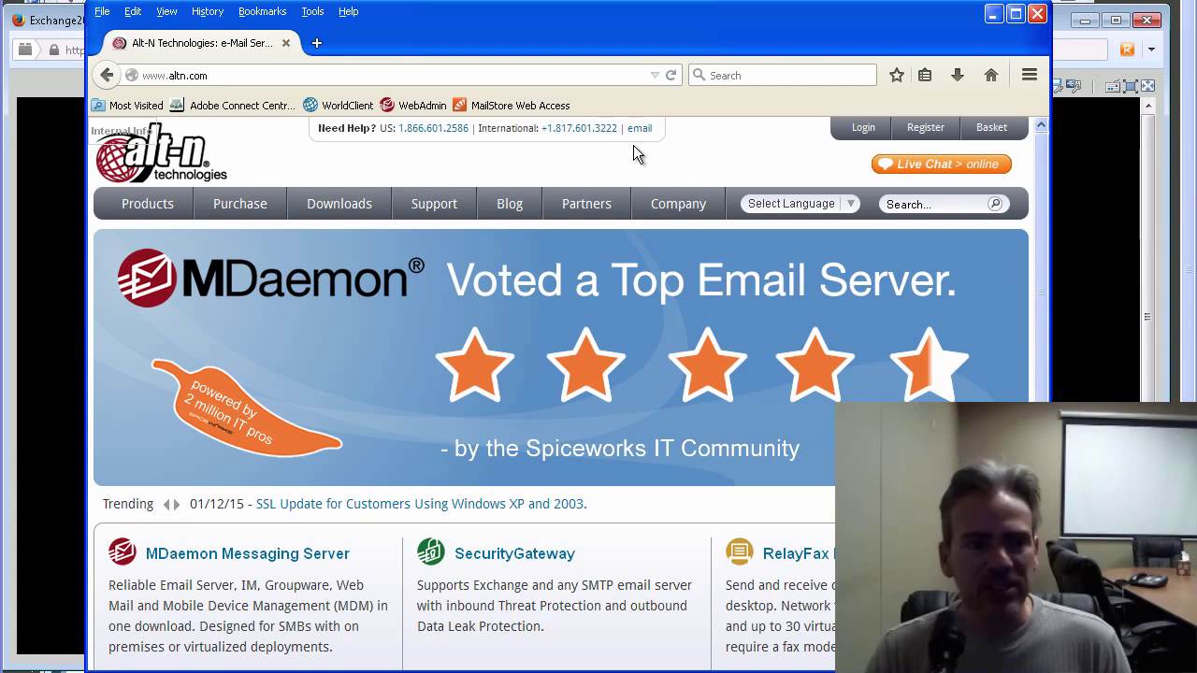
- Open the support Knowledge Base and search the MDaemon product's article keywords for "migrate"
mouse_move(425, 208)
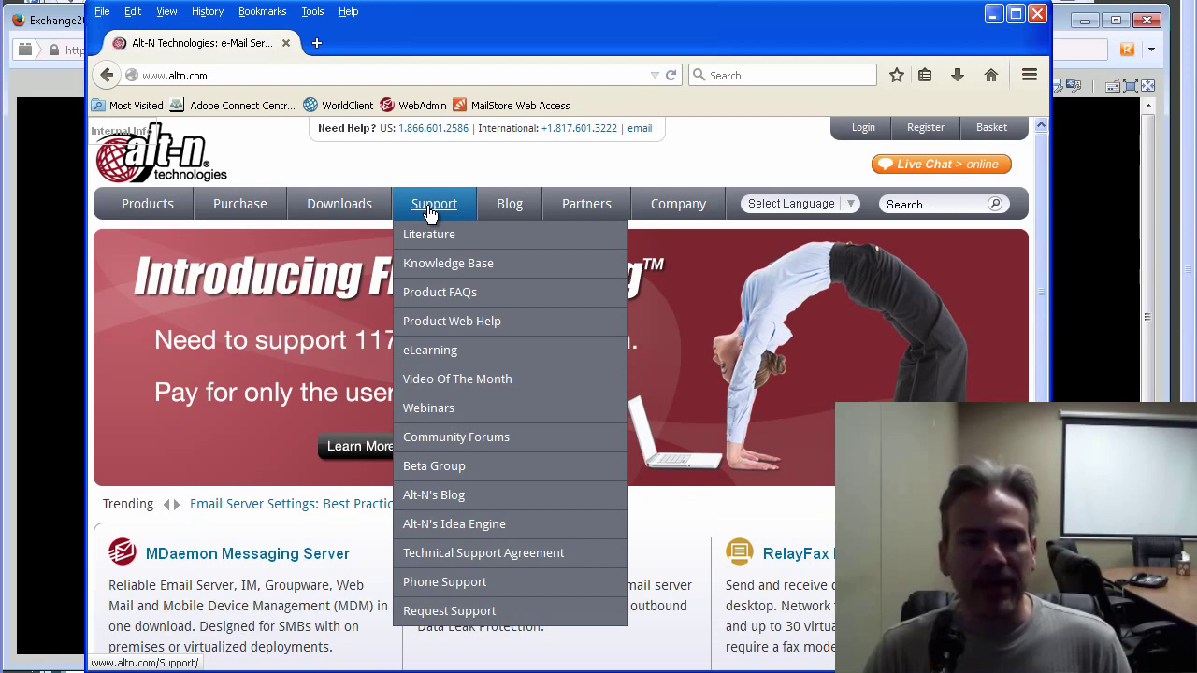
left_click(479, 271)
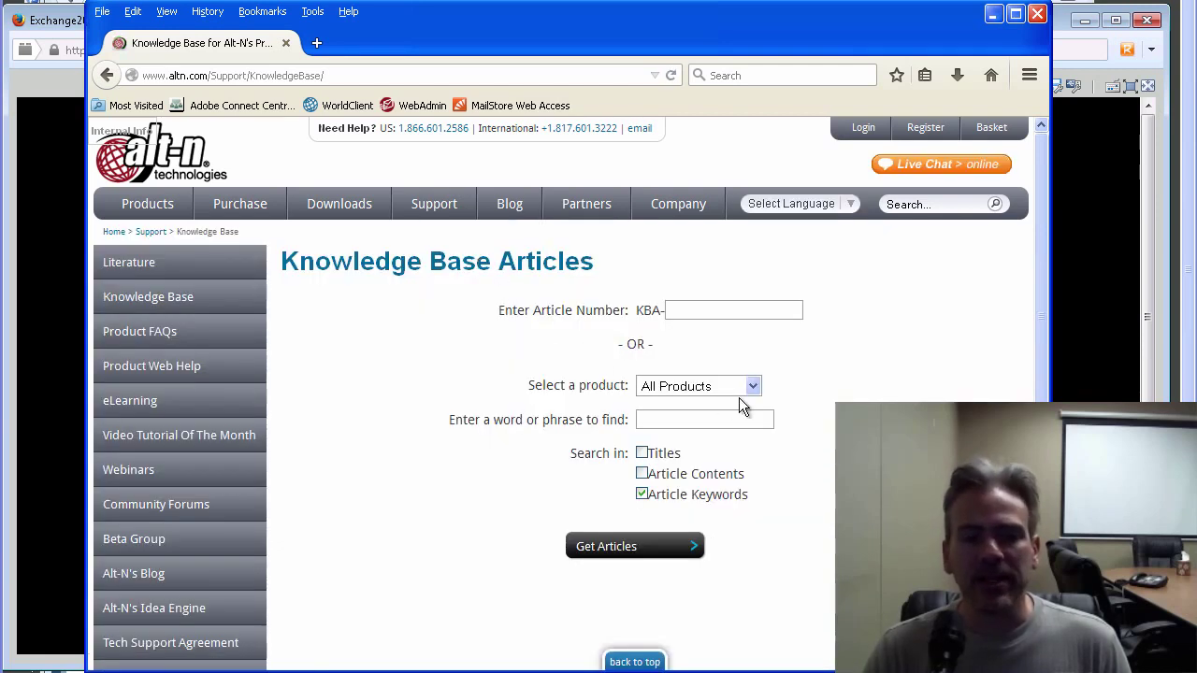
left_click(749, 384)
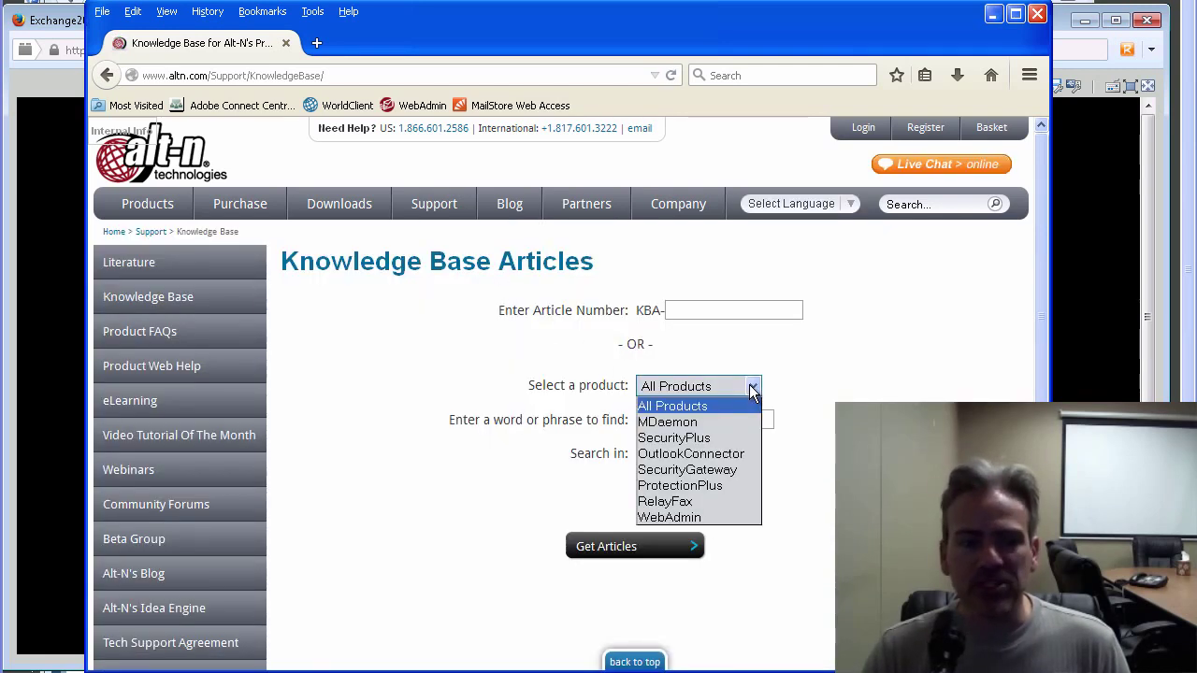
left_click(711, 421)
left_click(711, 420)
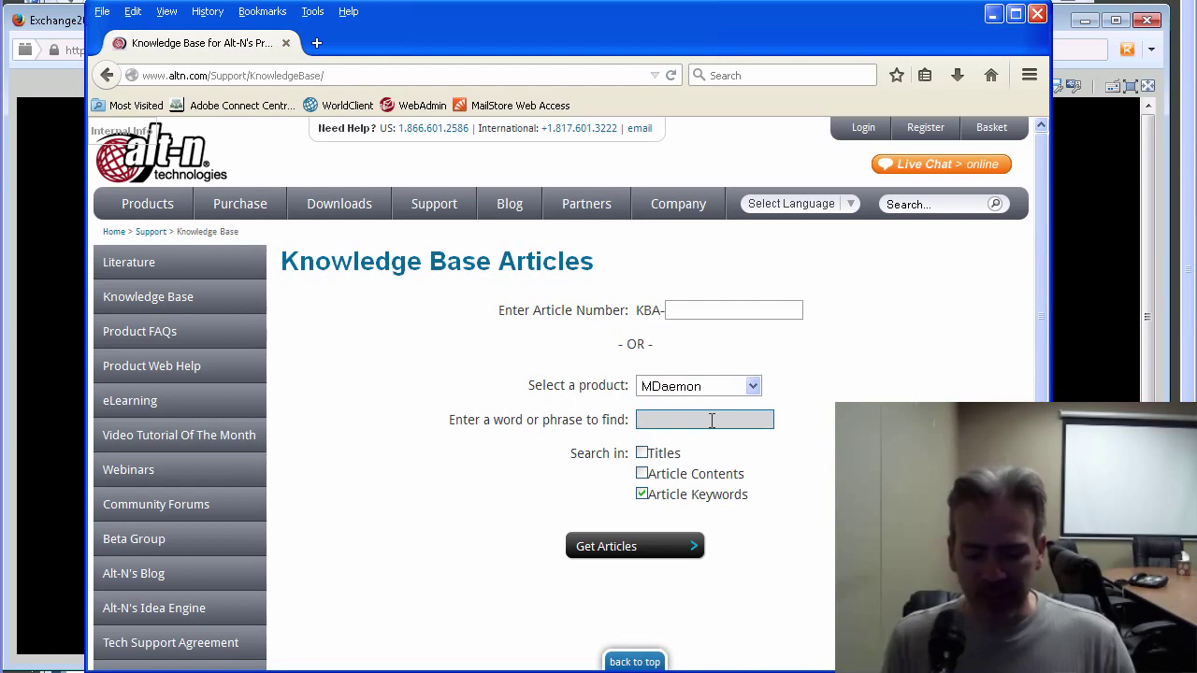
type("m")
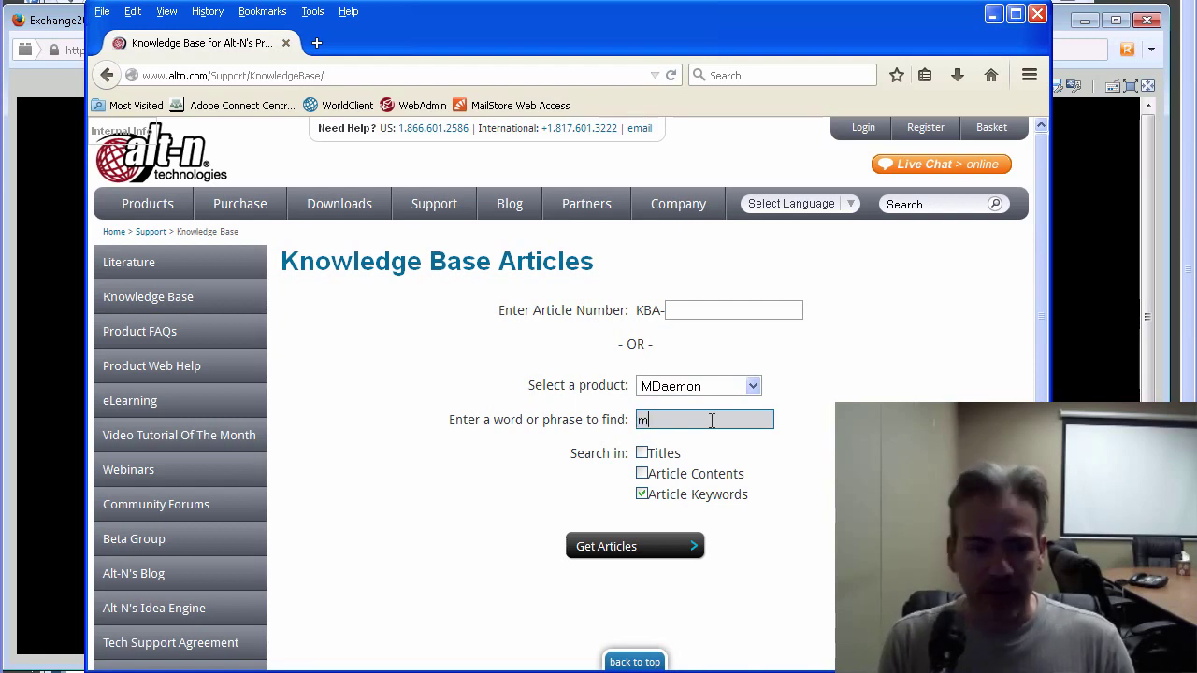
type("igrate")
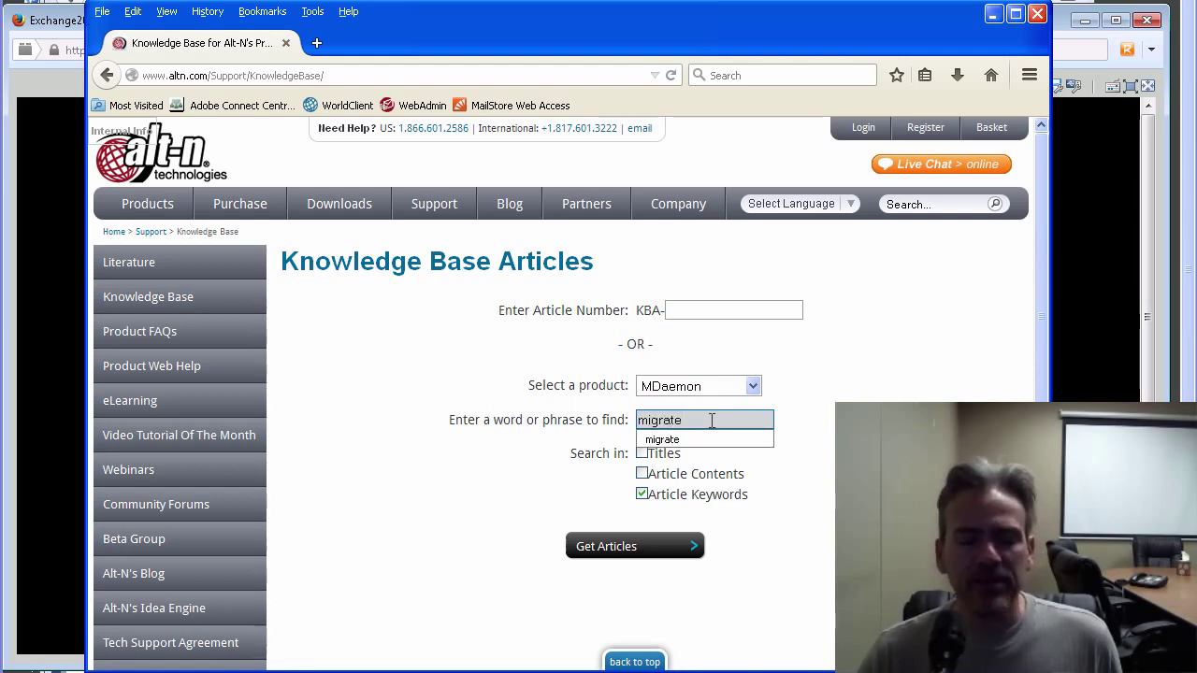
left_click(611, 554)
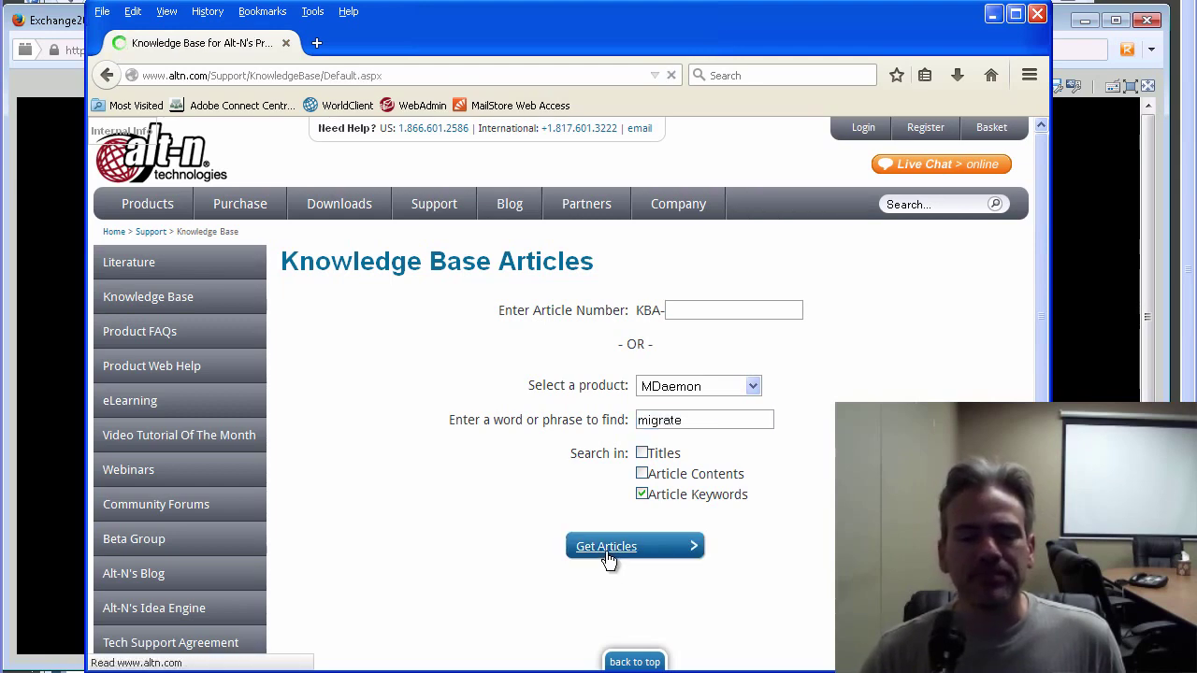
- Open article KBA-01707, "Migrating from Microsoft Exchange to MDaemon", and locate its Procedure section
scroll(606, 552, "down", 5)
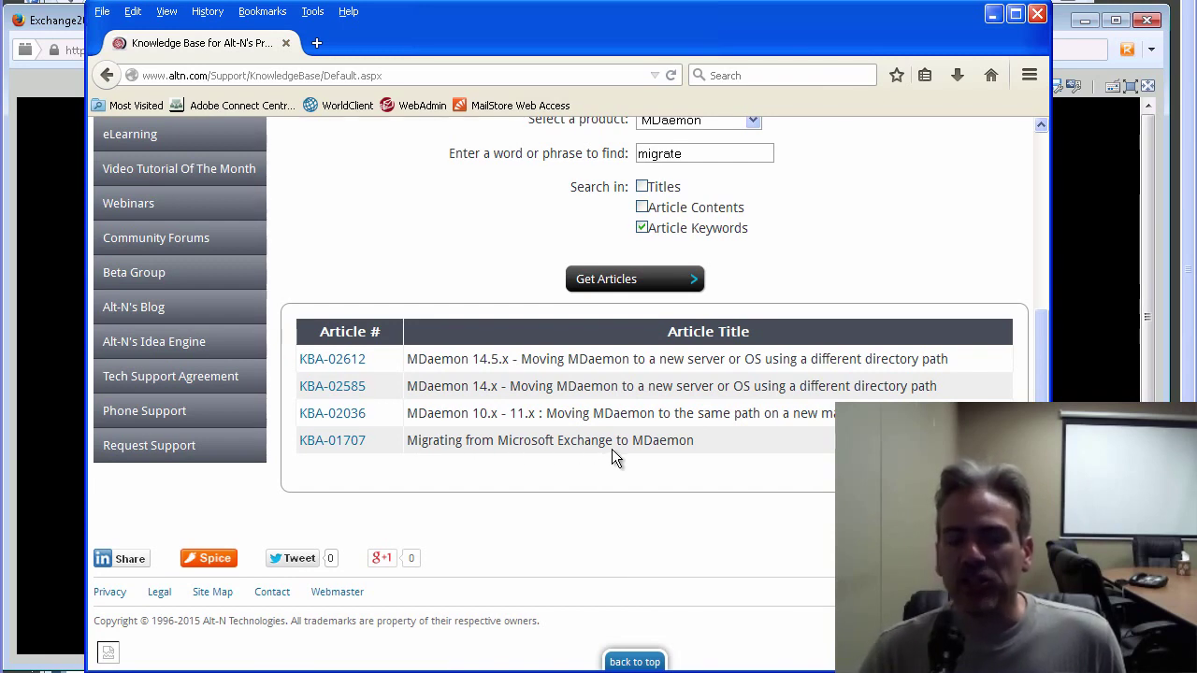
left_click(344, 452)
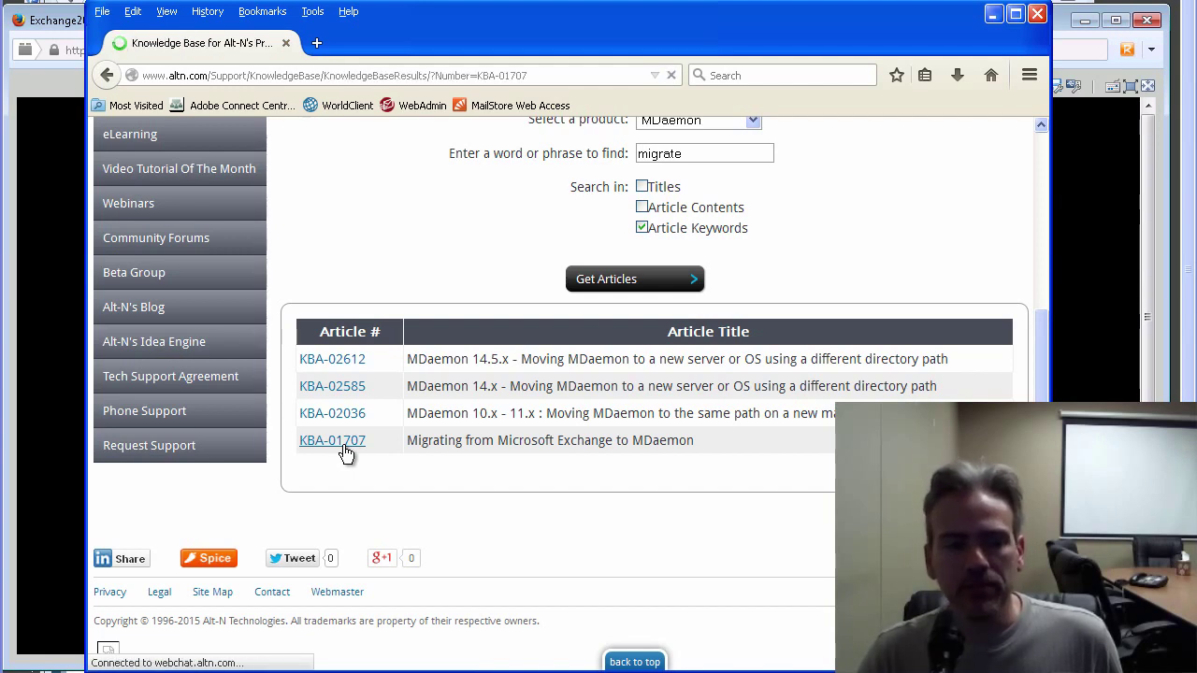
scroll(550, 439, "down", 5)
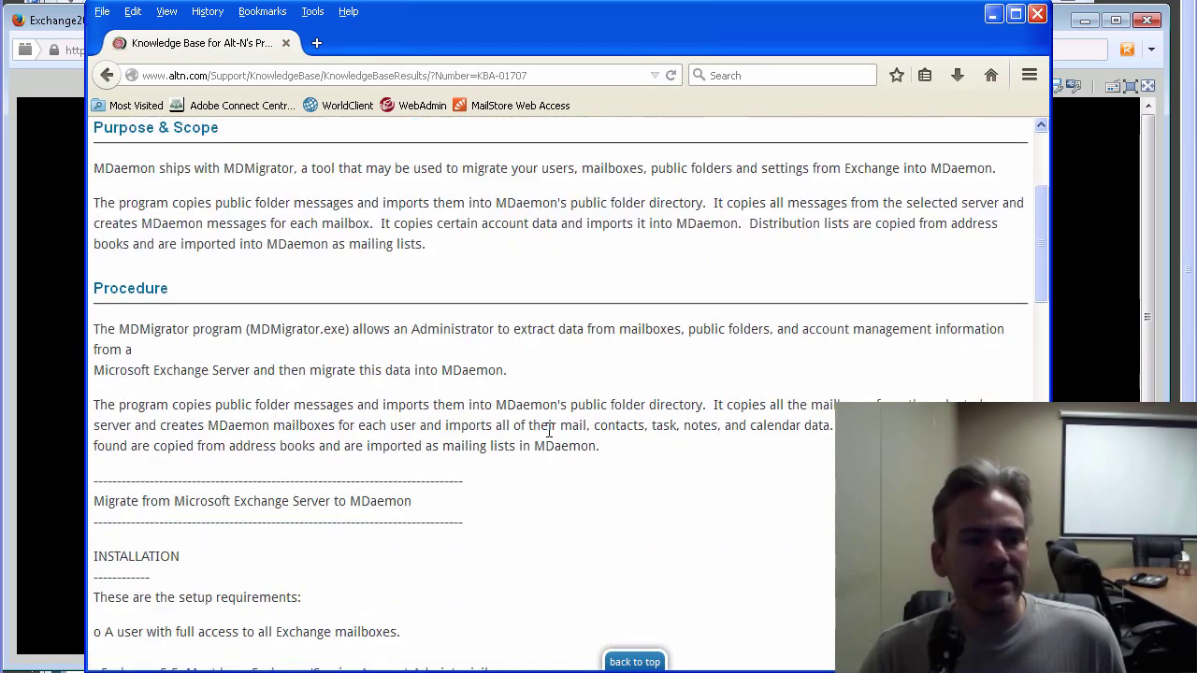
scroll(550, 439, "up", 1)
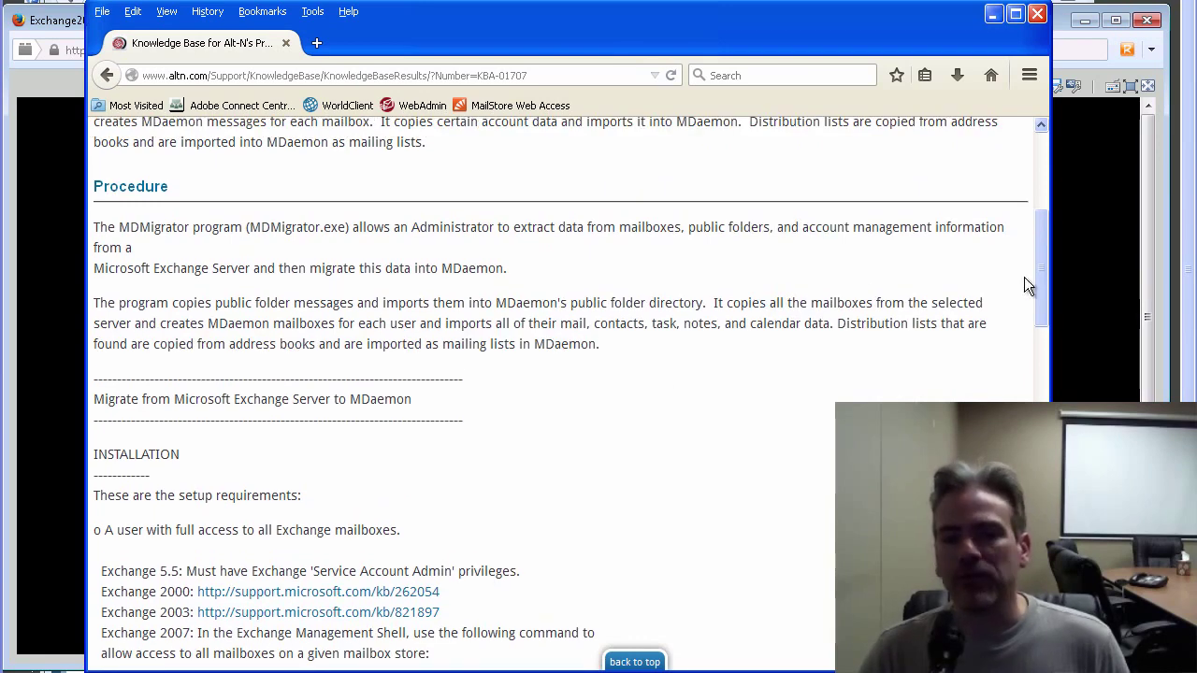
left_click_drag(1040, 276, 1038, 266)
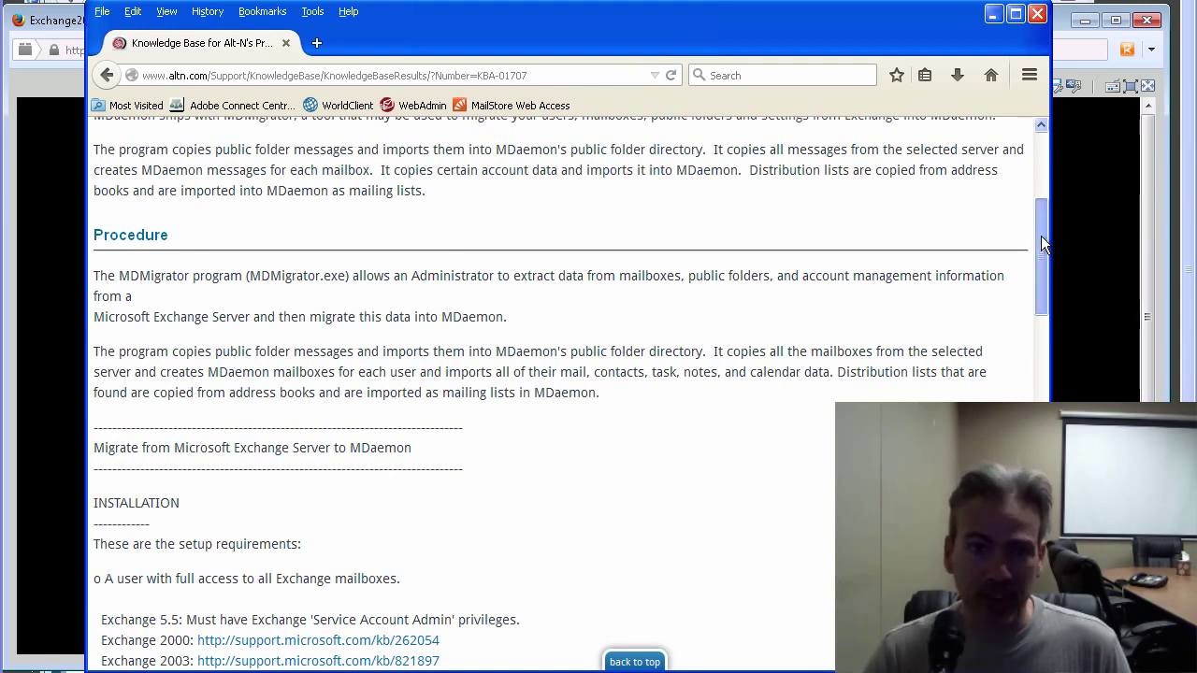
left_click_drag(1041, 236, 1014, 256)
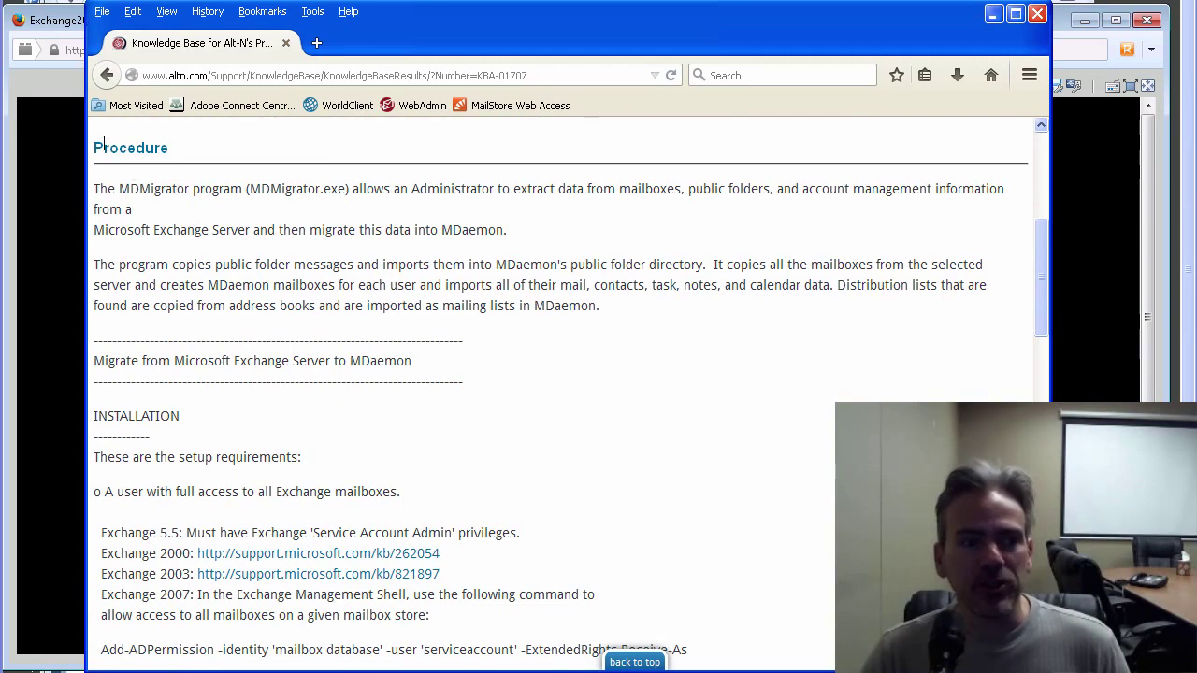
left_click_drag(103, 142, 178, 146)
left_click(202, 153)
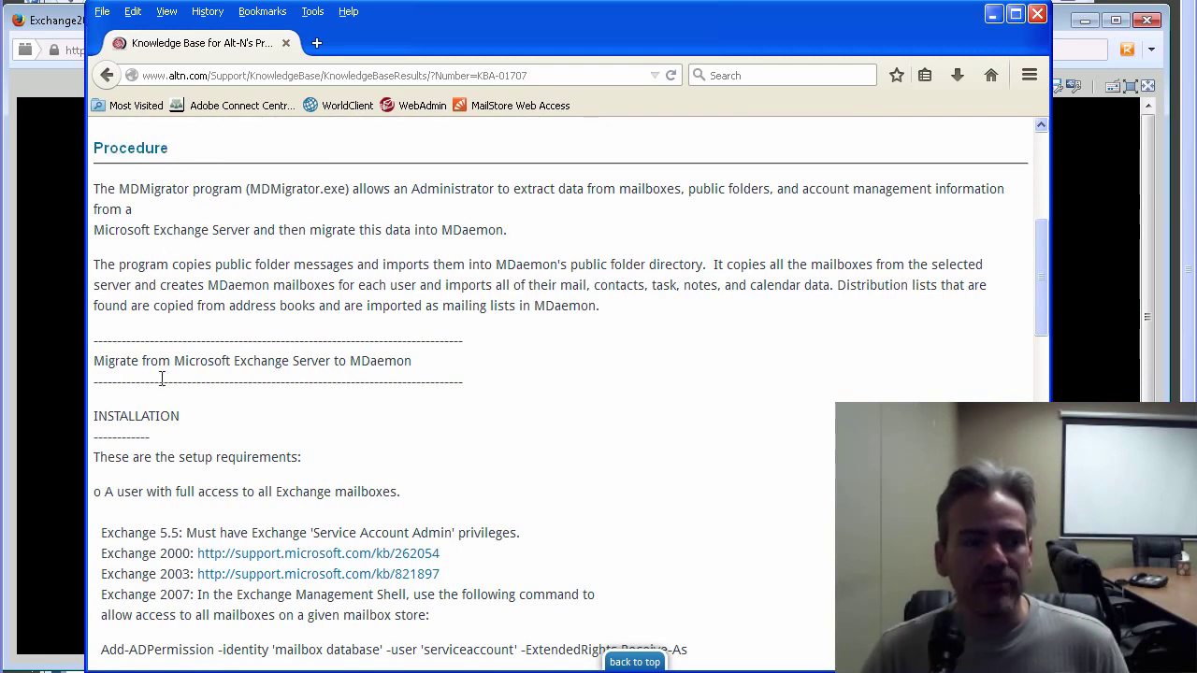
- Examine the Installation section's requirement for a user with full access to all Exchange mailboxes, including the notes for each Exchange version
scroll(162, 378, "down", 4)
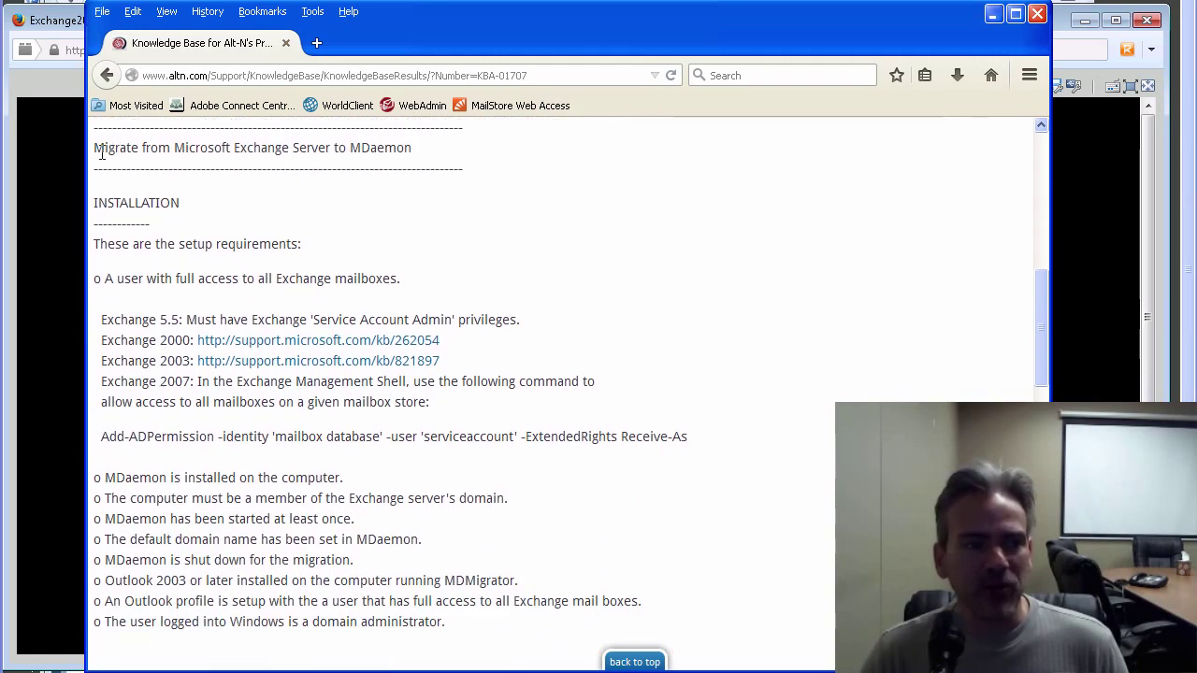
left_click_drag(102, 153, 418, 159)
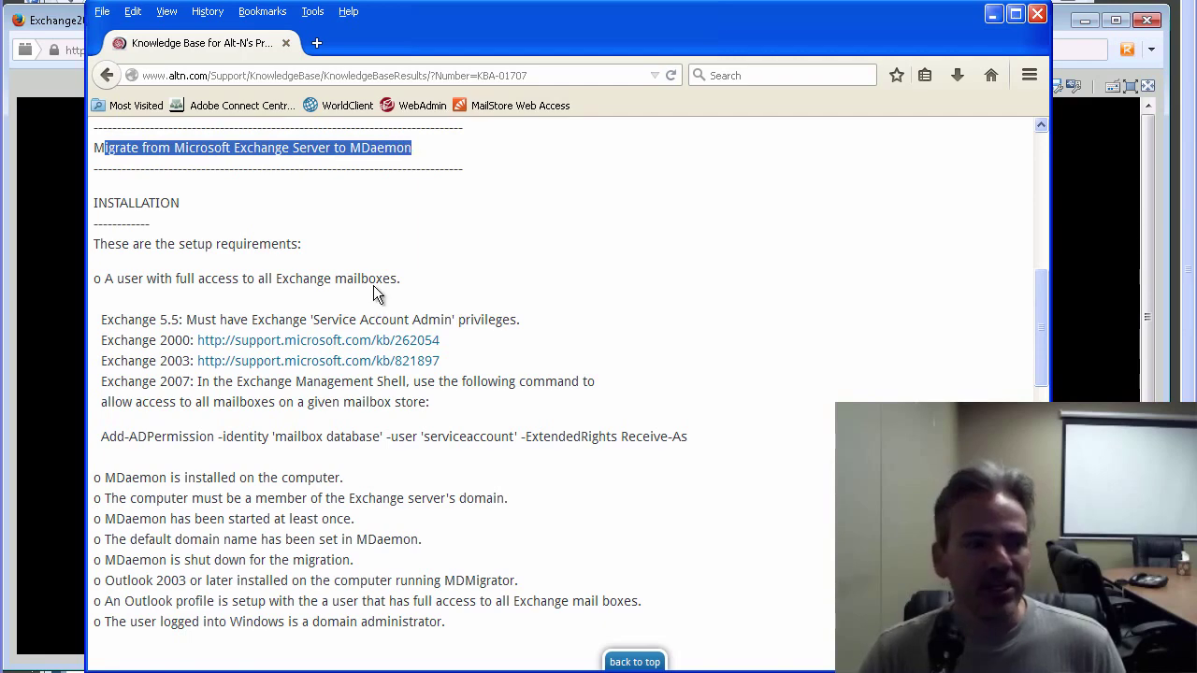
scroll(147, 234, "down", 2)
scroll(131, 201, "up", 2)
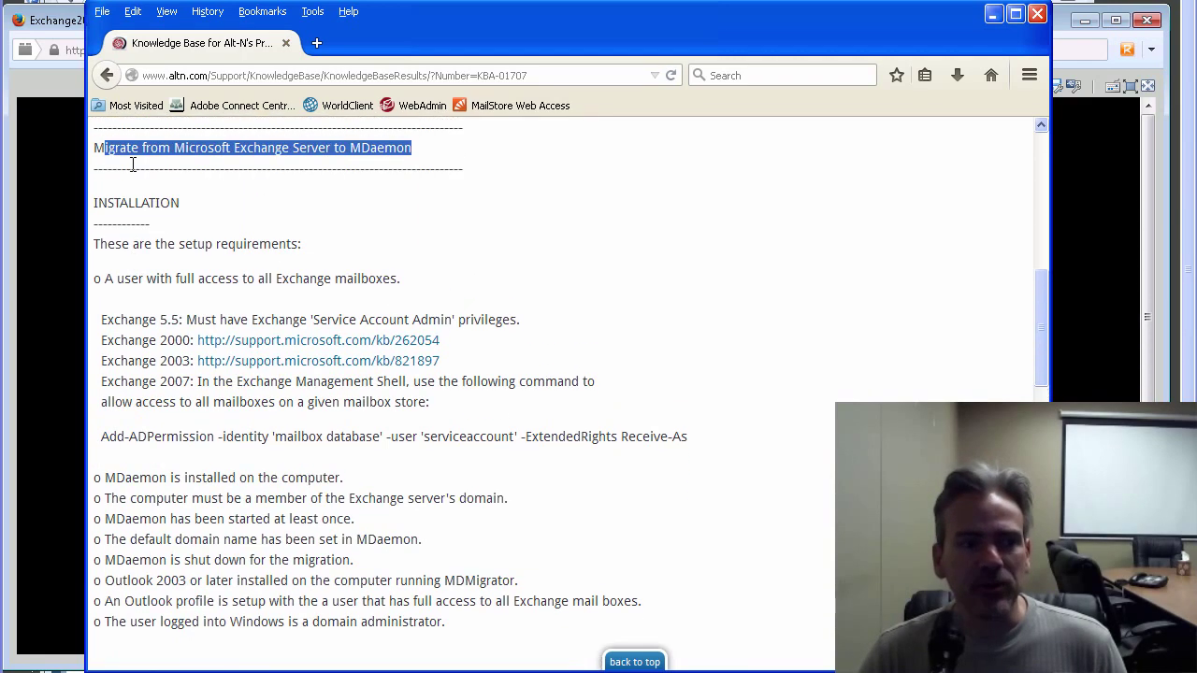
double_click(137, 203)
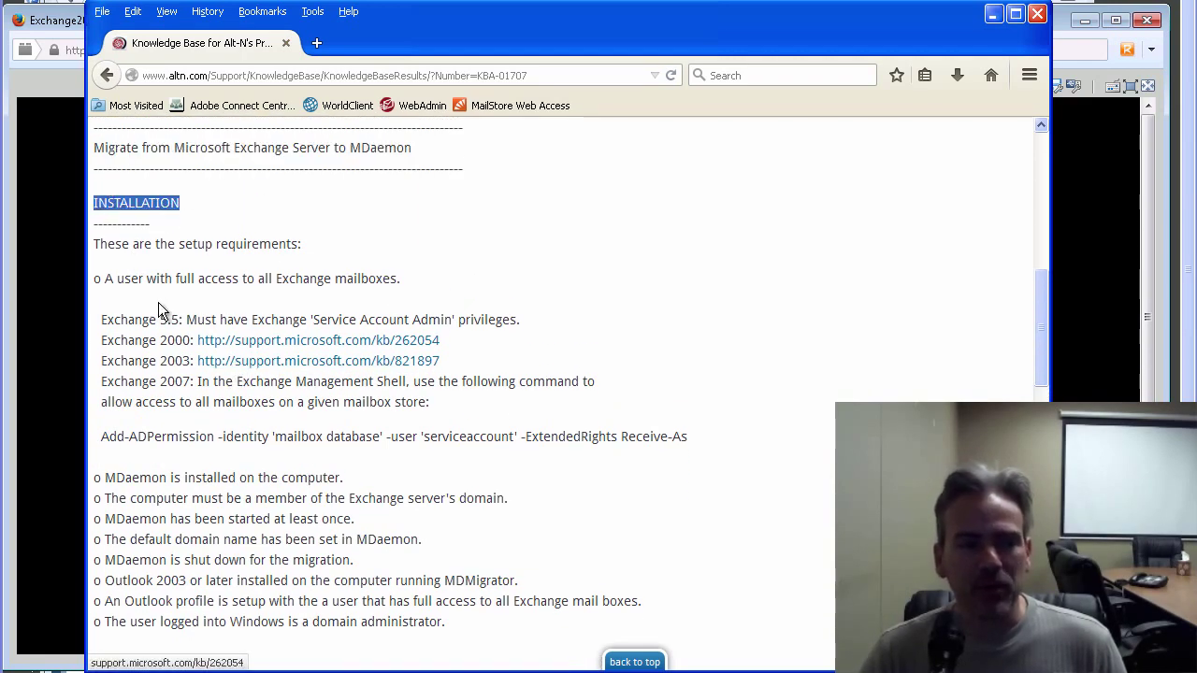
left_click_drag(113, 279, 436, 289)
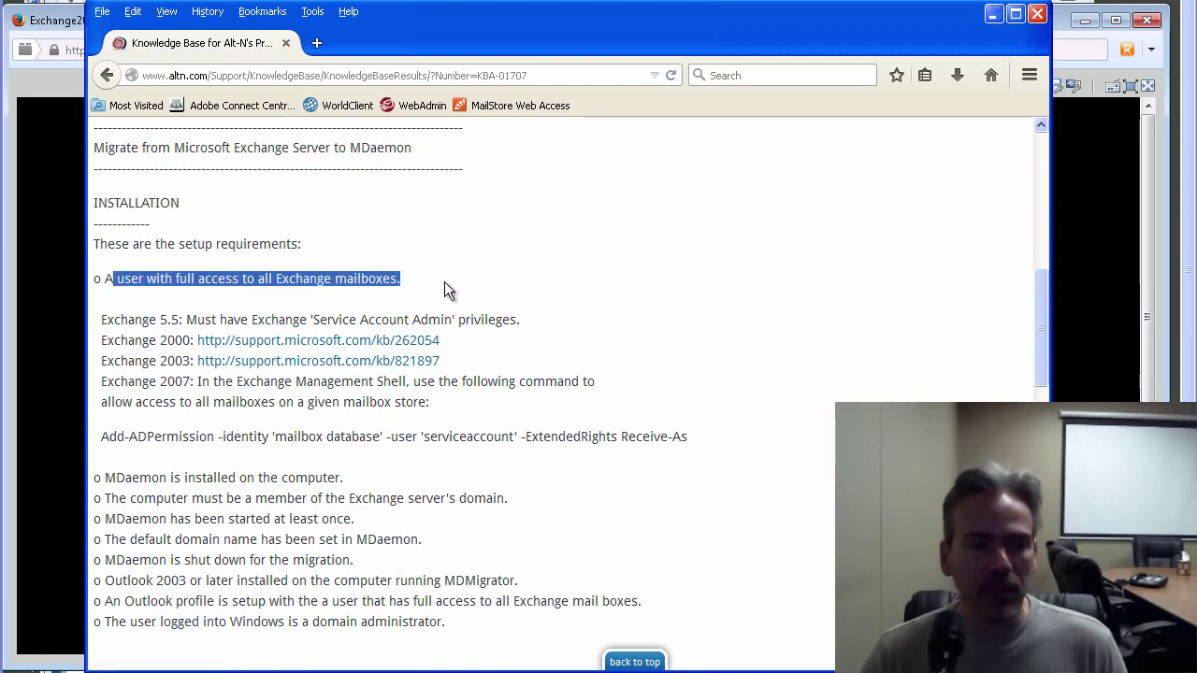
scroll(445, 282, "down", 2)
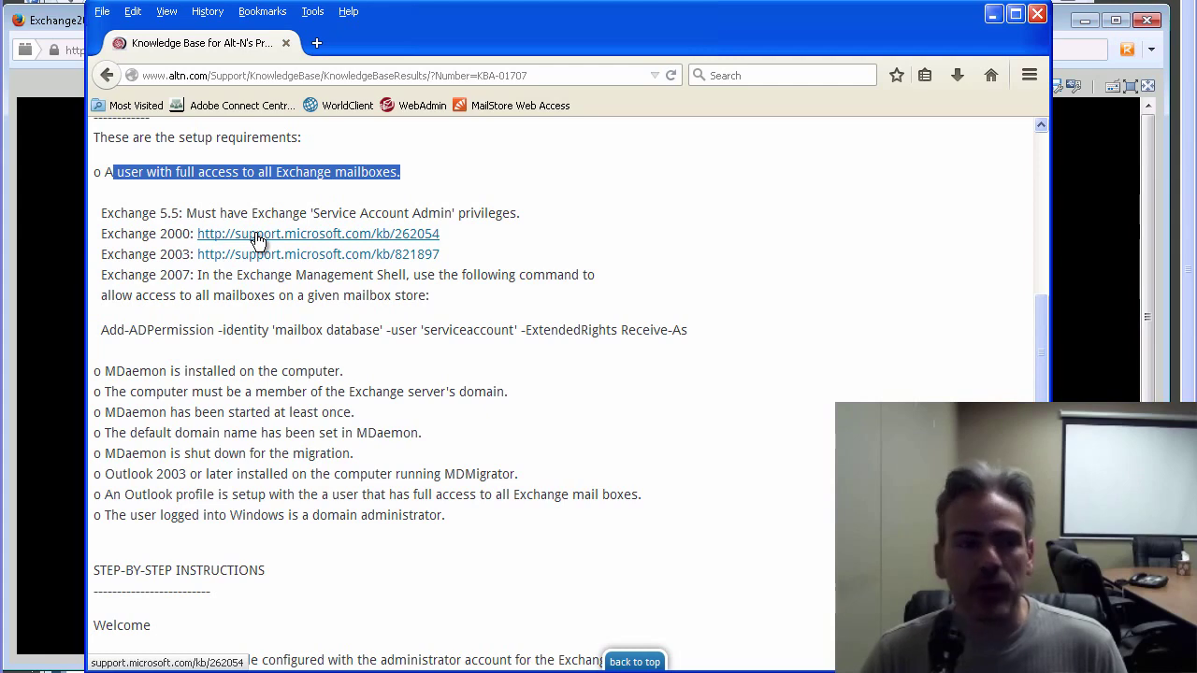
scroll(255, 239, "down", 3)
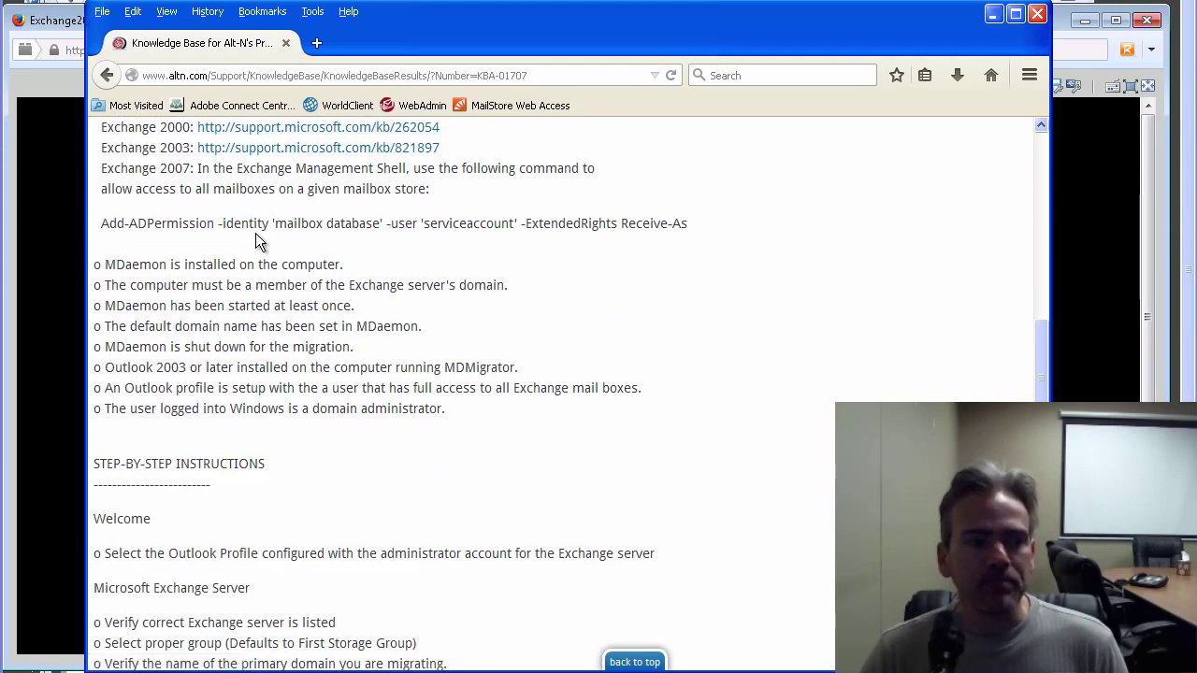
scroll(257, 241, "down", 1)
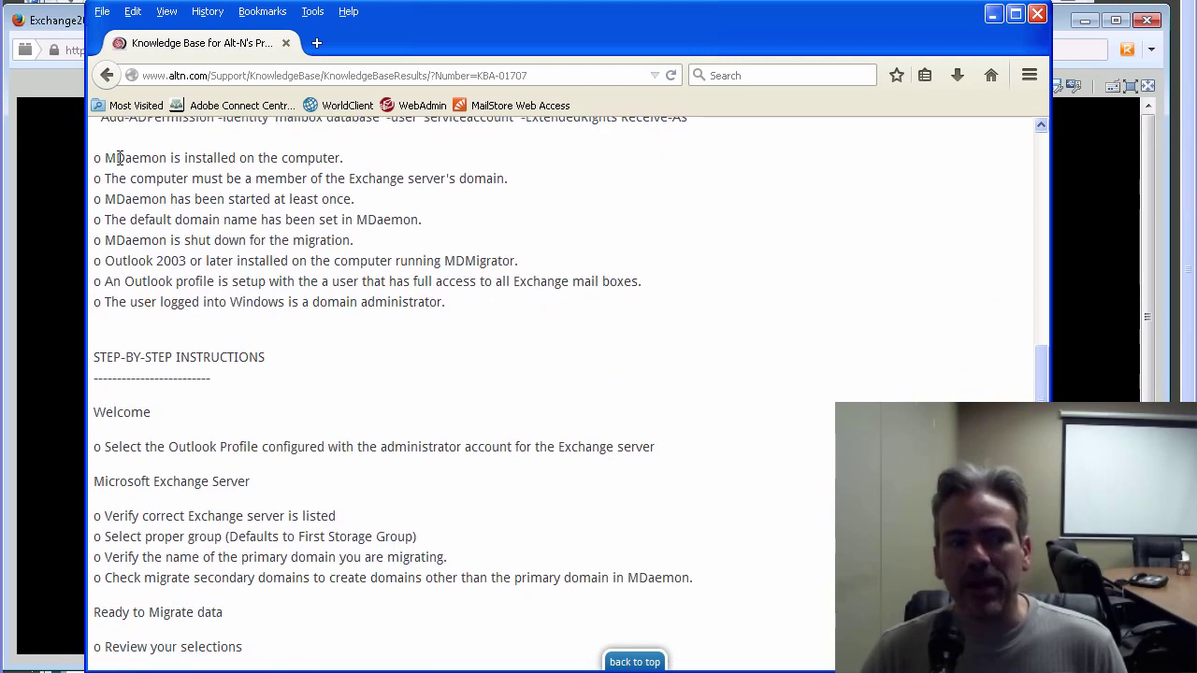
- Read the remaining setup requirements line by line, from the MDaemon installation to the Windows user's domain administrator rights
left_click_drag(118, 158, 382, 165)
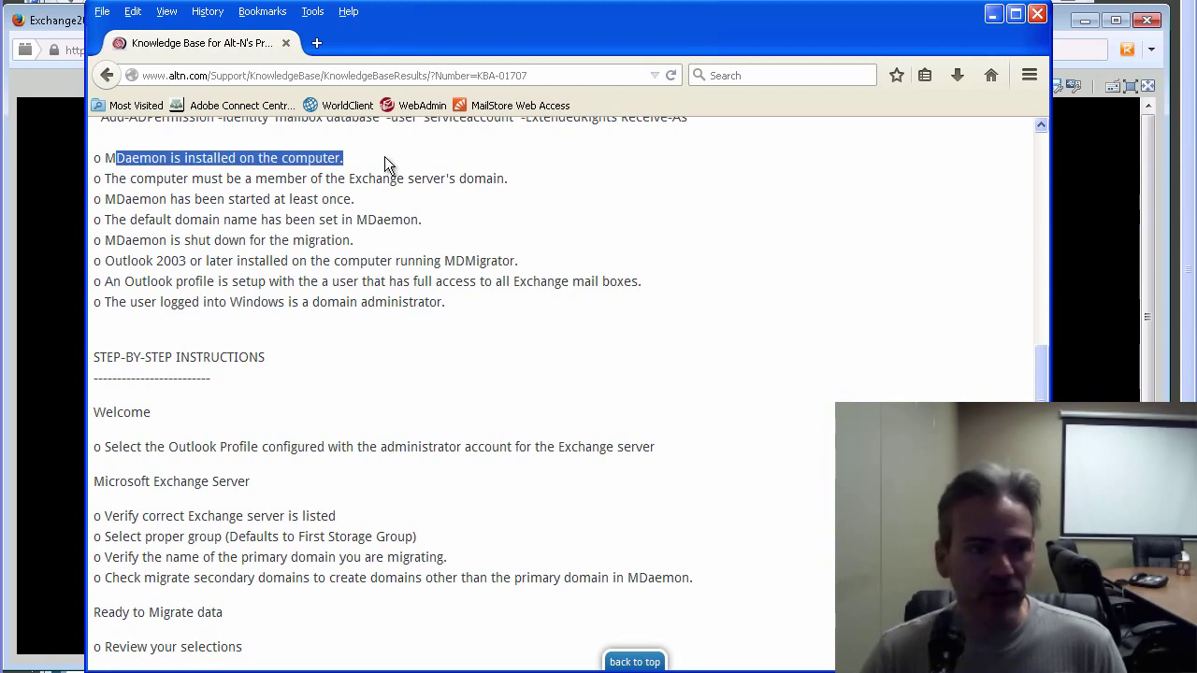
left_click(385, 156)
left_click_drag(128, 178, 538, 190)
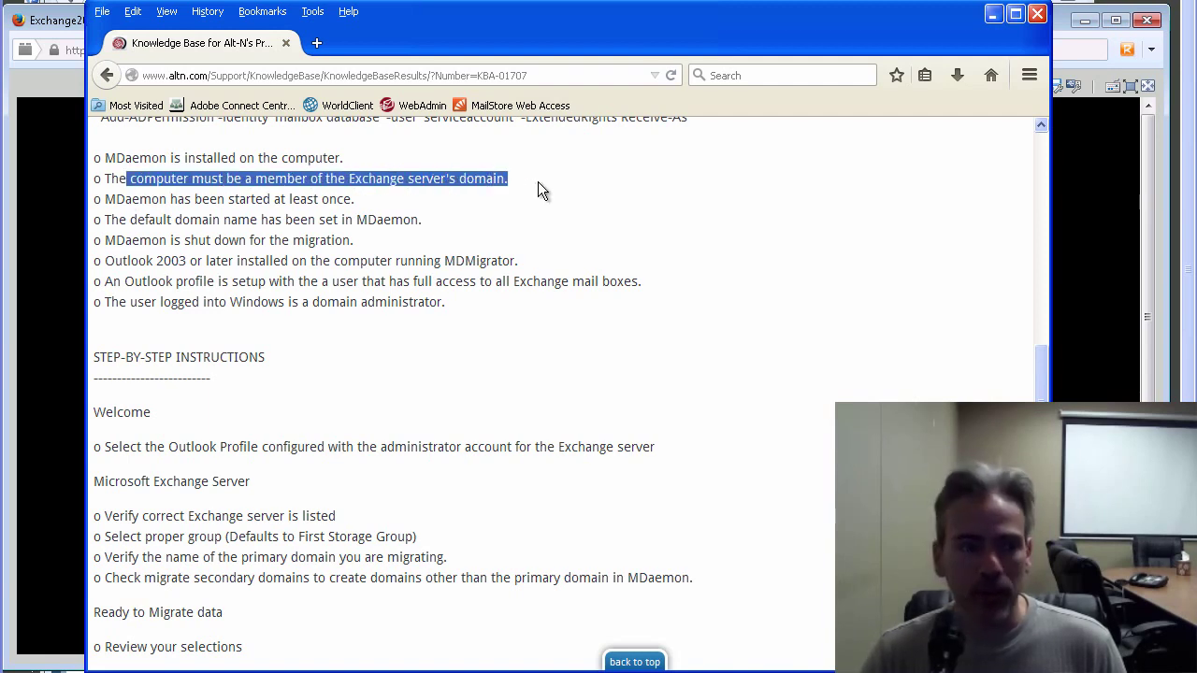
left_click(165, 233)
left_click_drag(124, 199, 385, 199)
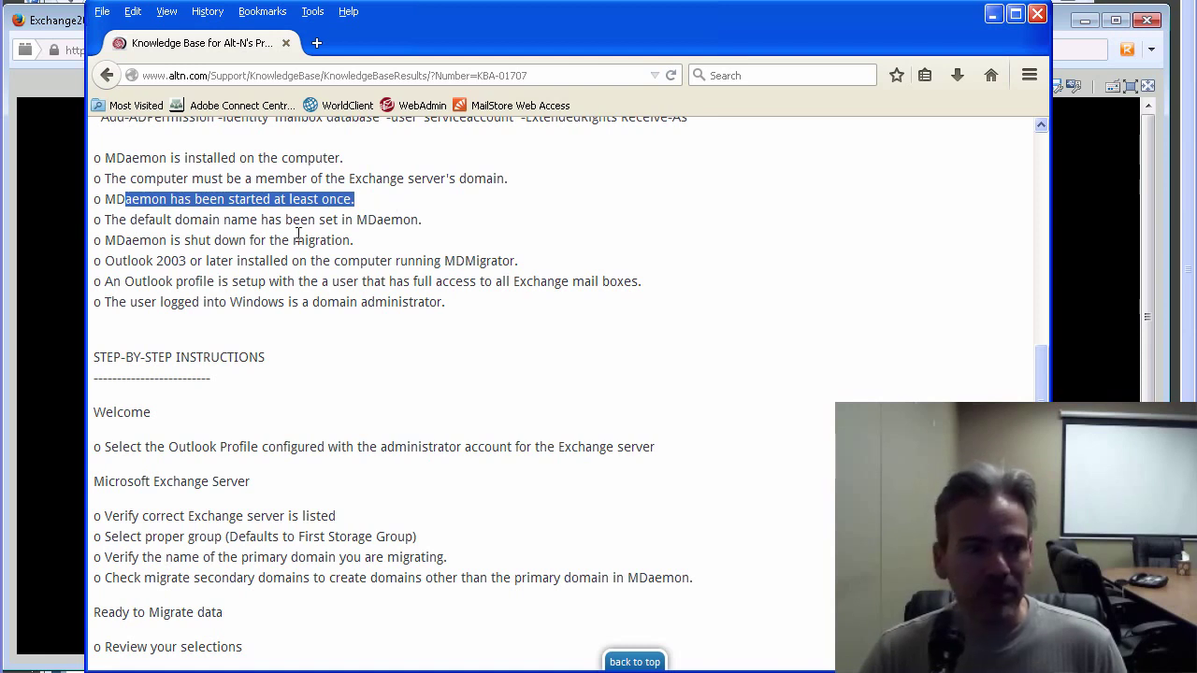
left_click_drag(105, 221, 468, 223)
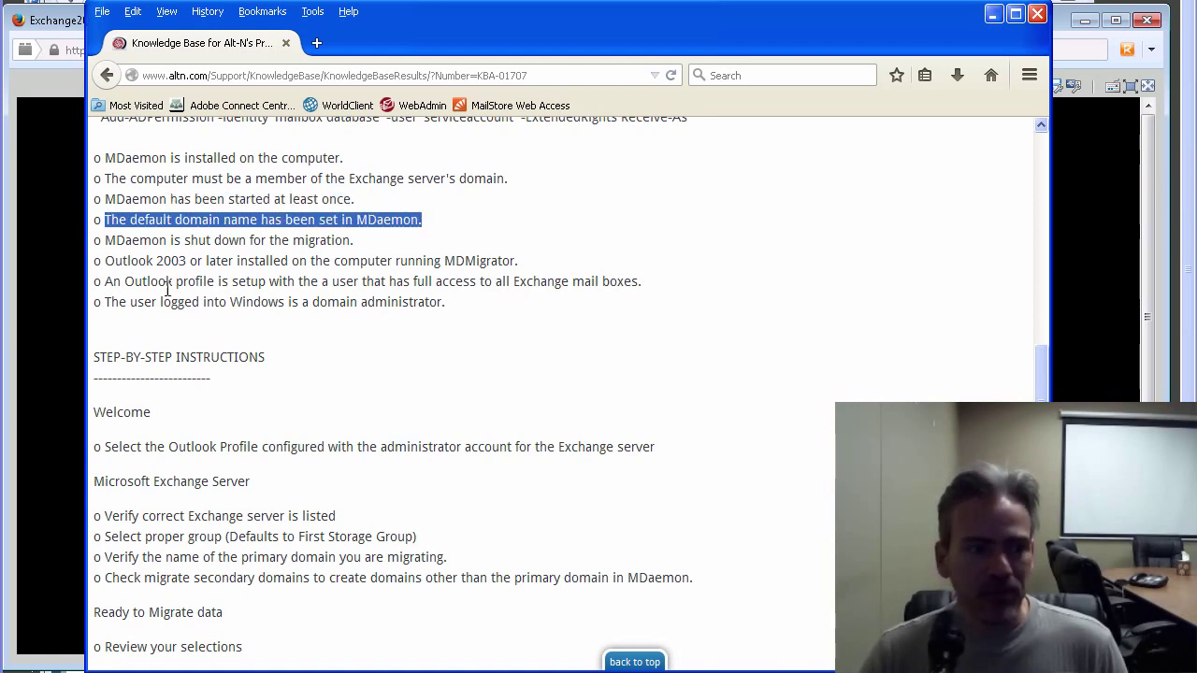
left_click_drag(116, 240, 386, 241)
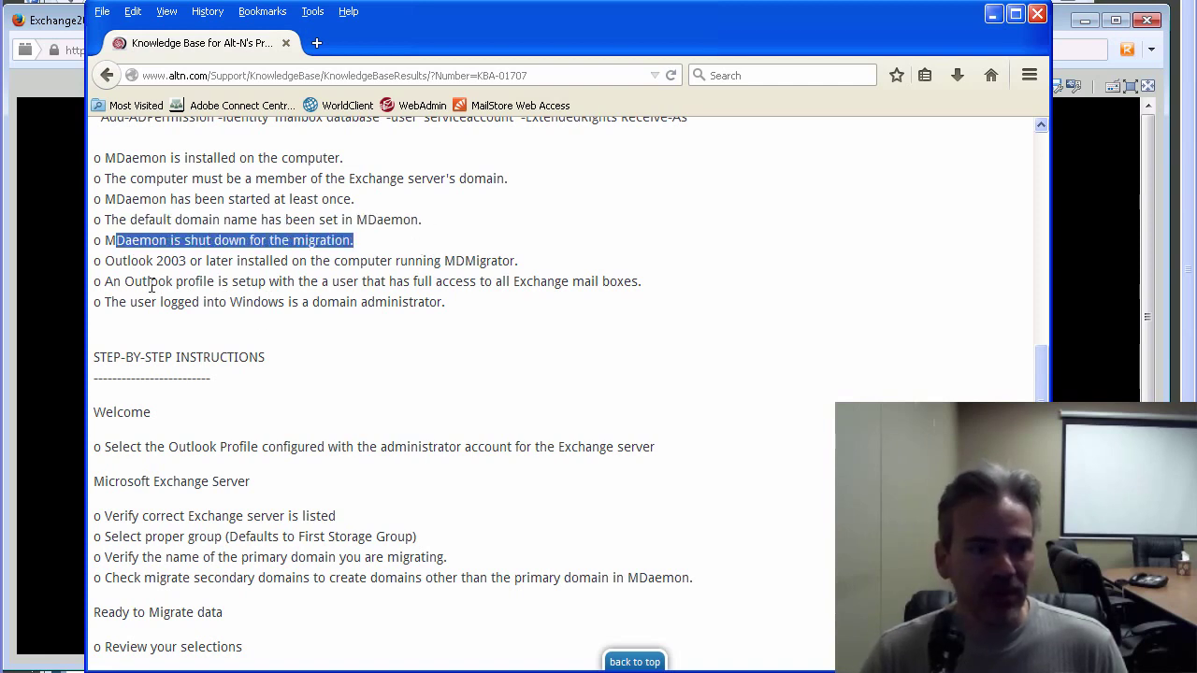
left_click_drag(115, 261, 535, 266)
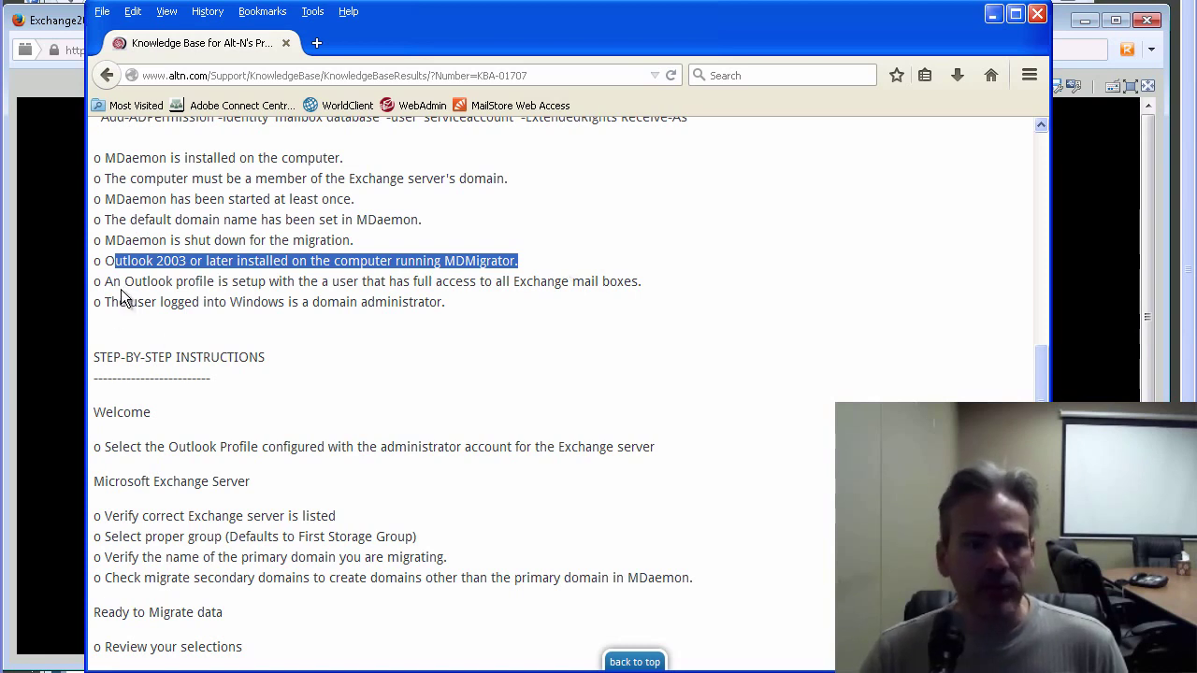
left_click_drag(122, 283, 709, 284)
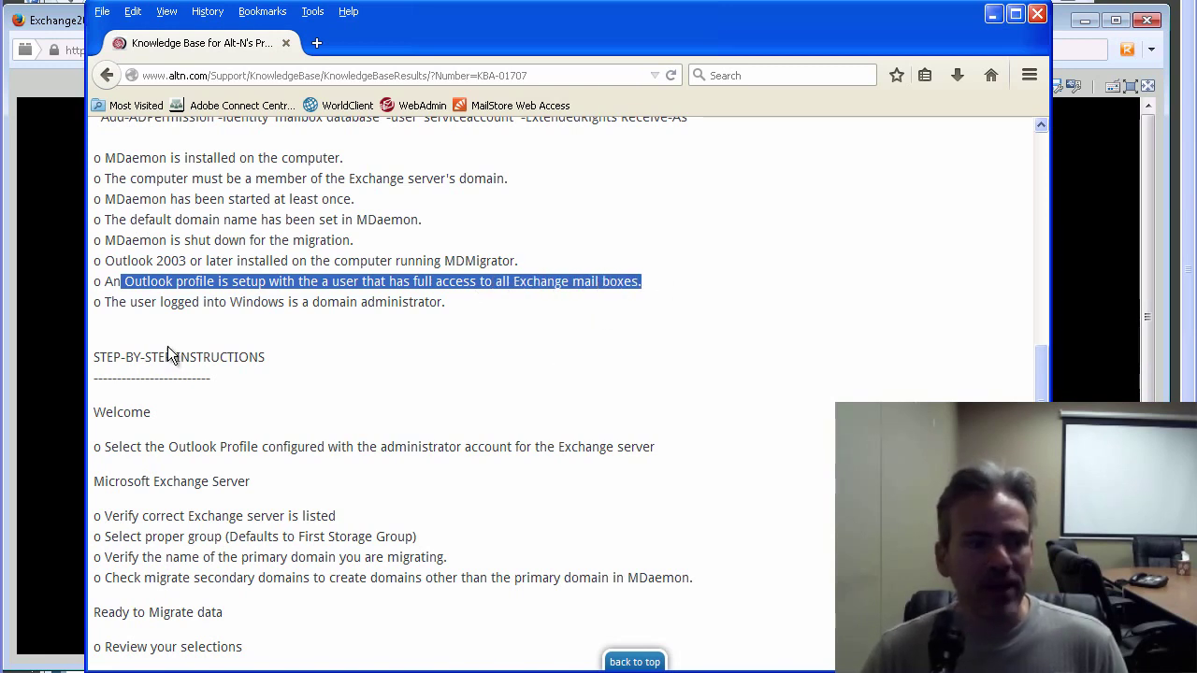
left_click_drag(110, 304, 464, 306)
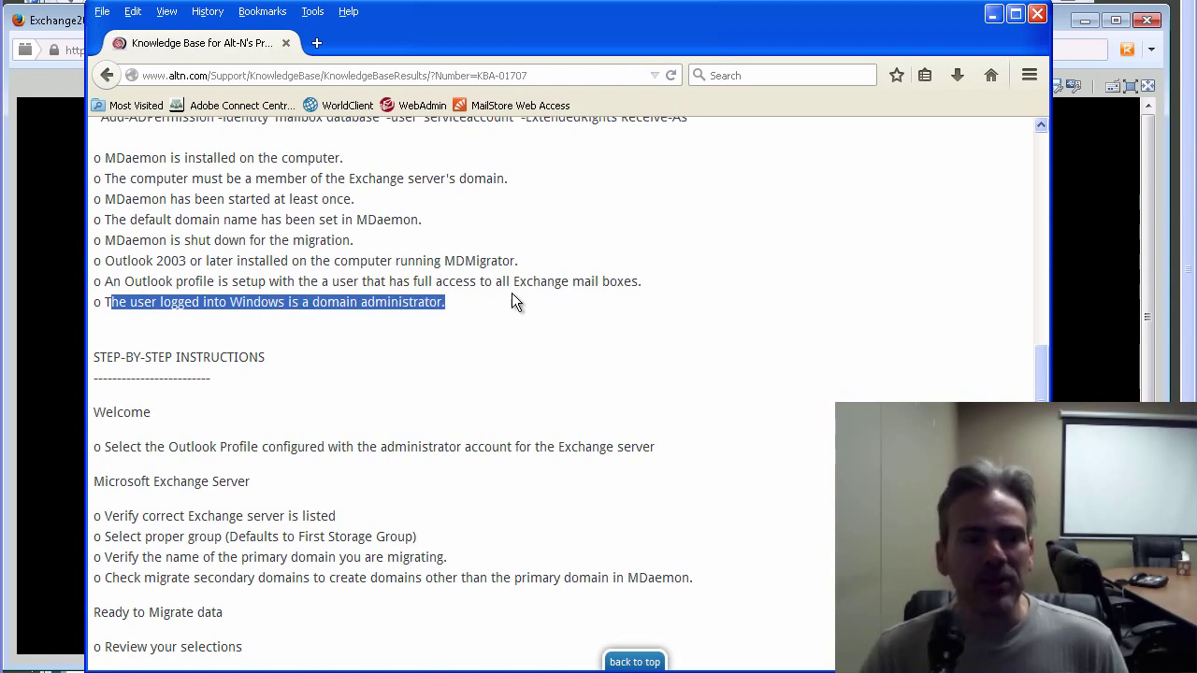
left_click(432, 318)
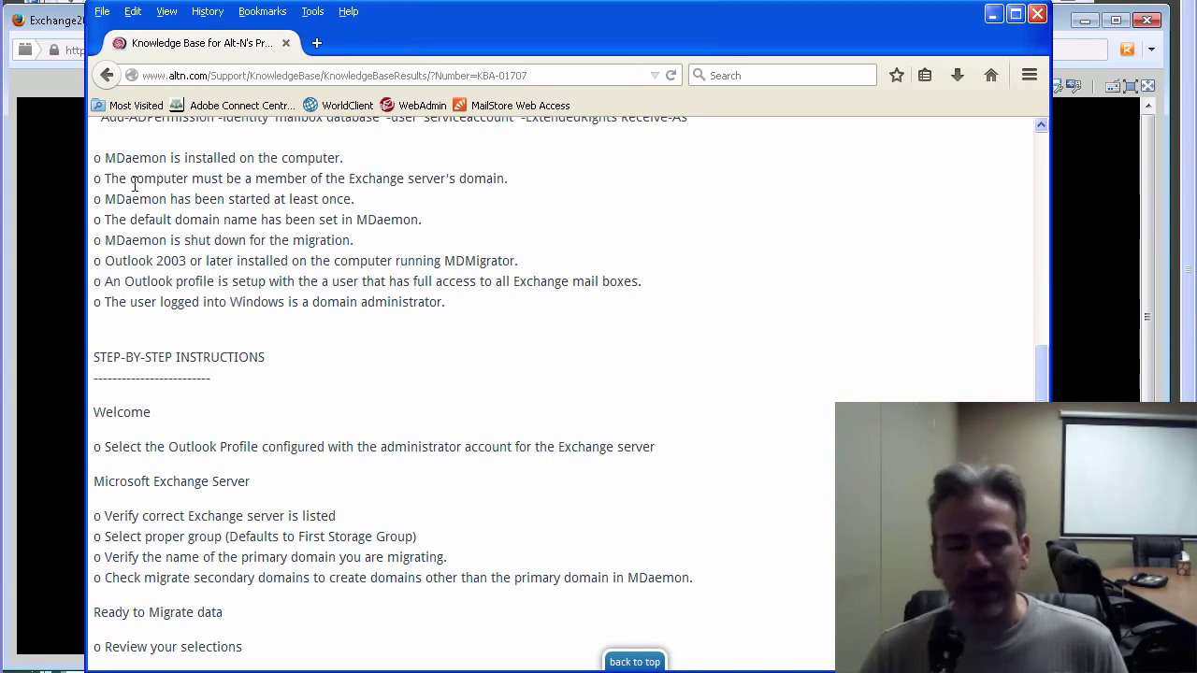
- Review the step-by-step migration instructions, and return to the Purpose & Scope paragraph about which data the migration program copies
scroll(133, 187, "down", 6)
scroll(134, 191, "up", 2)
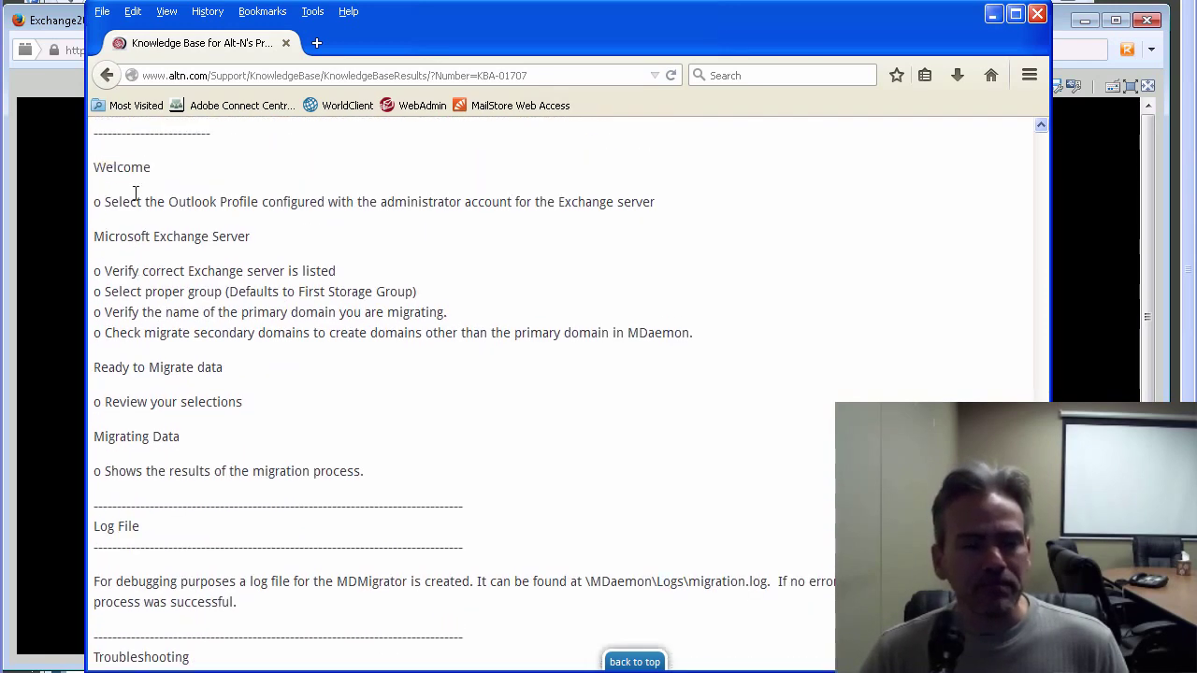
left_click_drag(108, 144, 289, 502)
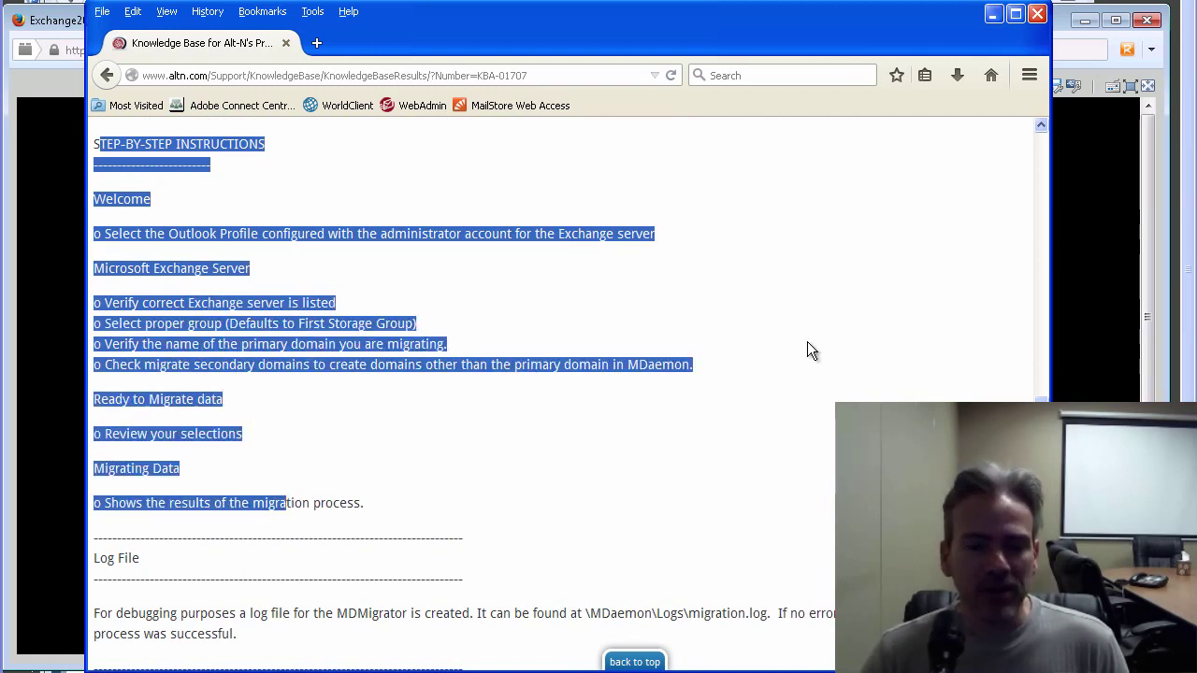
left_click_drag(1041, 400, 1046, 211)
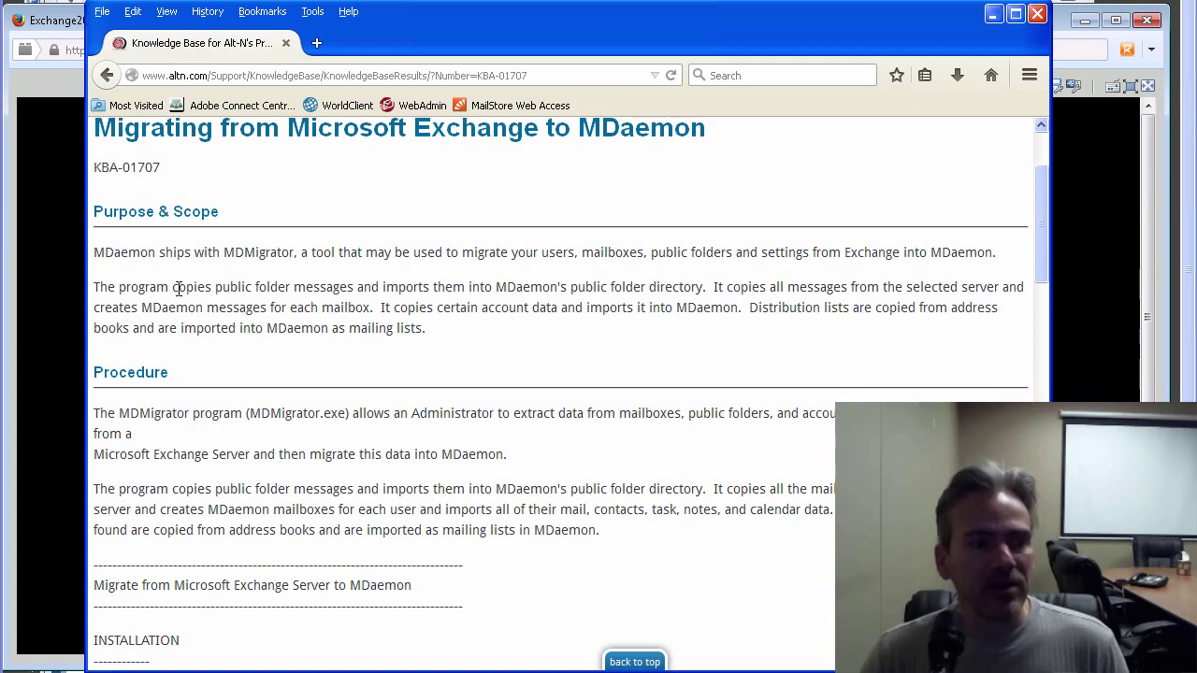
left_click_drag(100, 286, 470, 329)
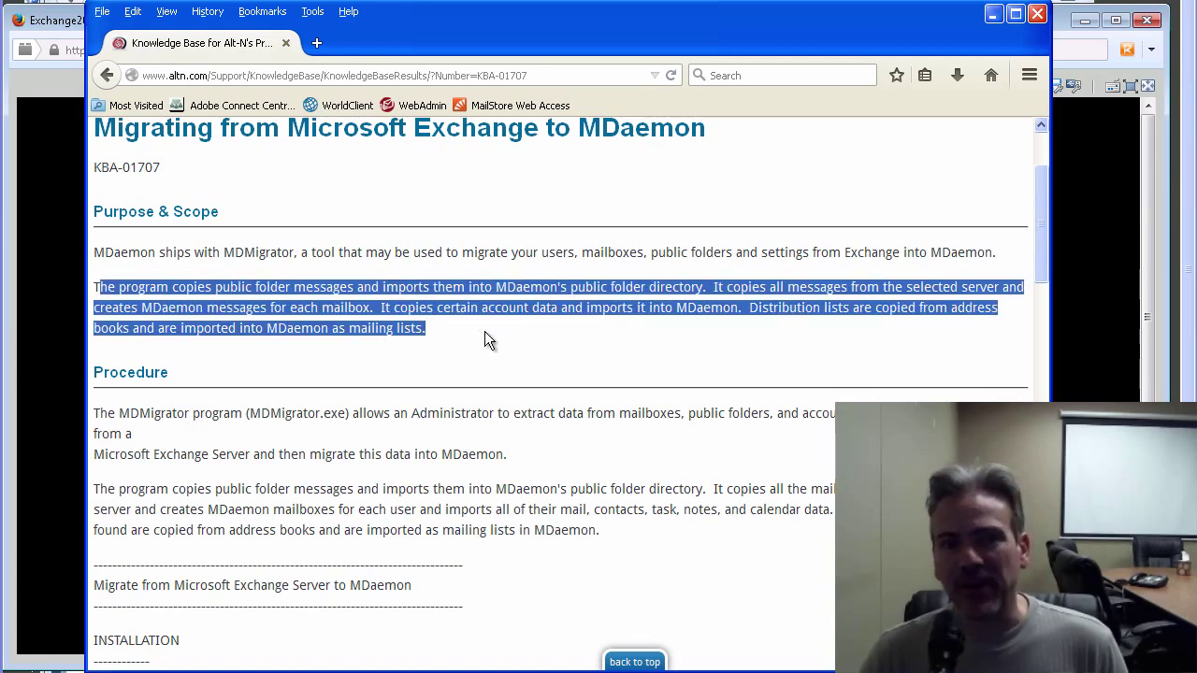
- Read the Purpose & Scope paragraph phrase by phrase, covering public folders, mailbox messages, account data and distribution lists
left_click(299, 383)
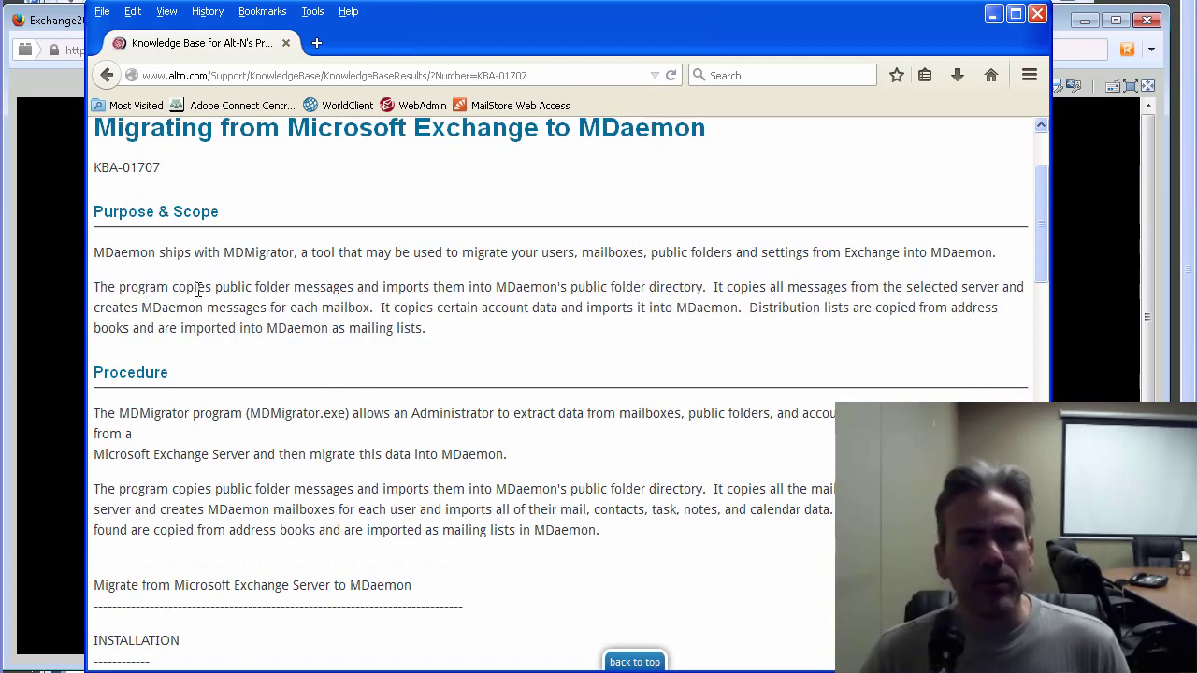
left_click_drag(172, 287, 359, 290)
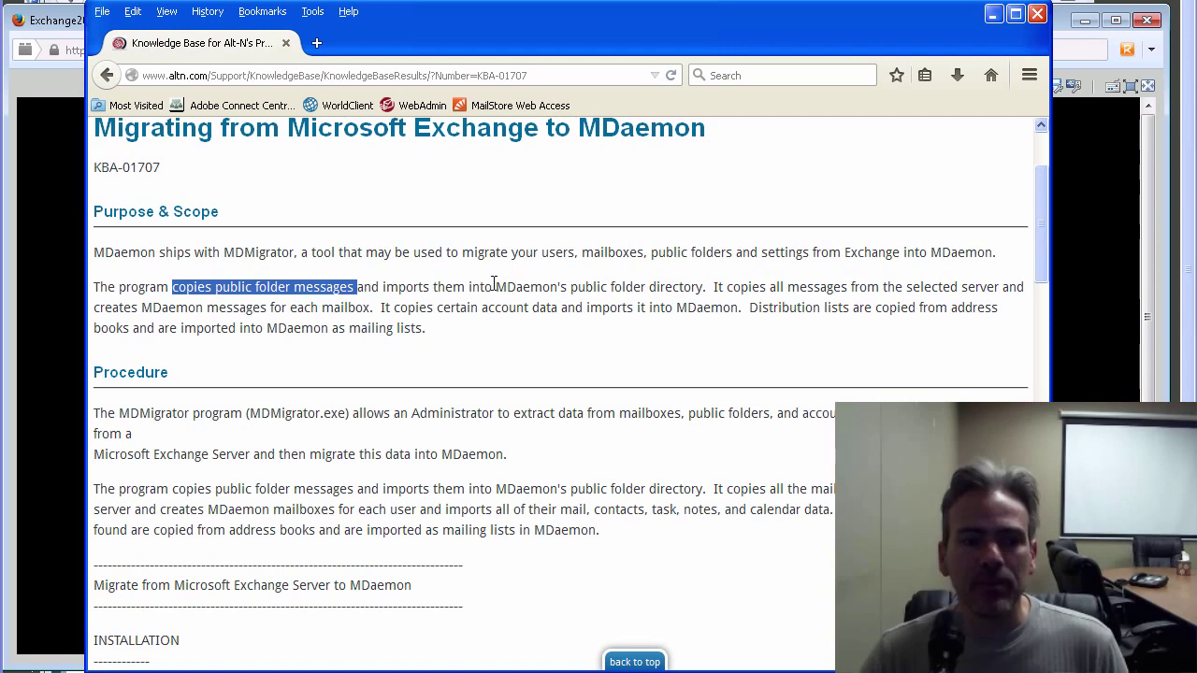
left_click_drag(494, 287, 728, 290)
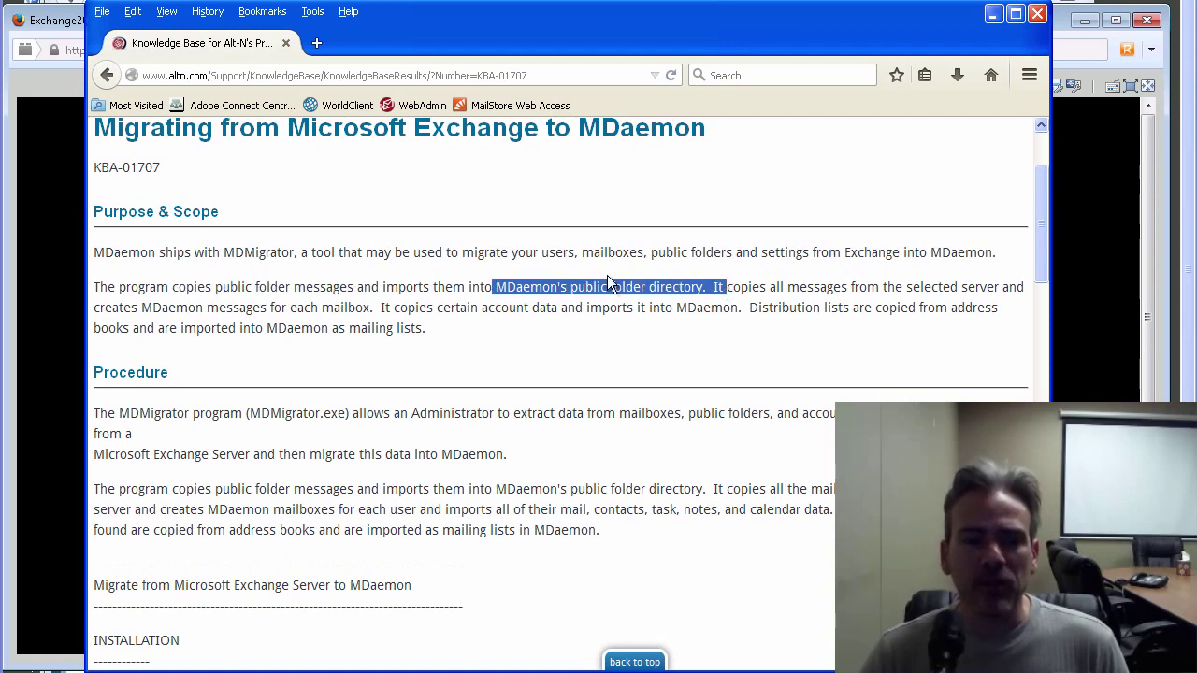
left_click_drag(800, 288, 1006, 296)
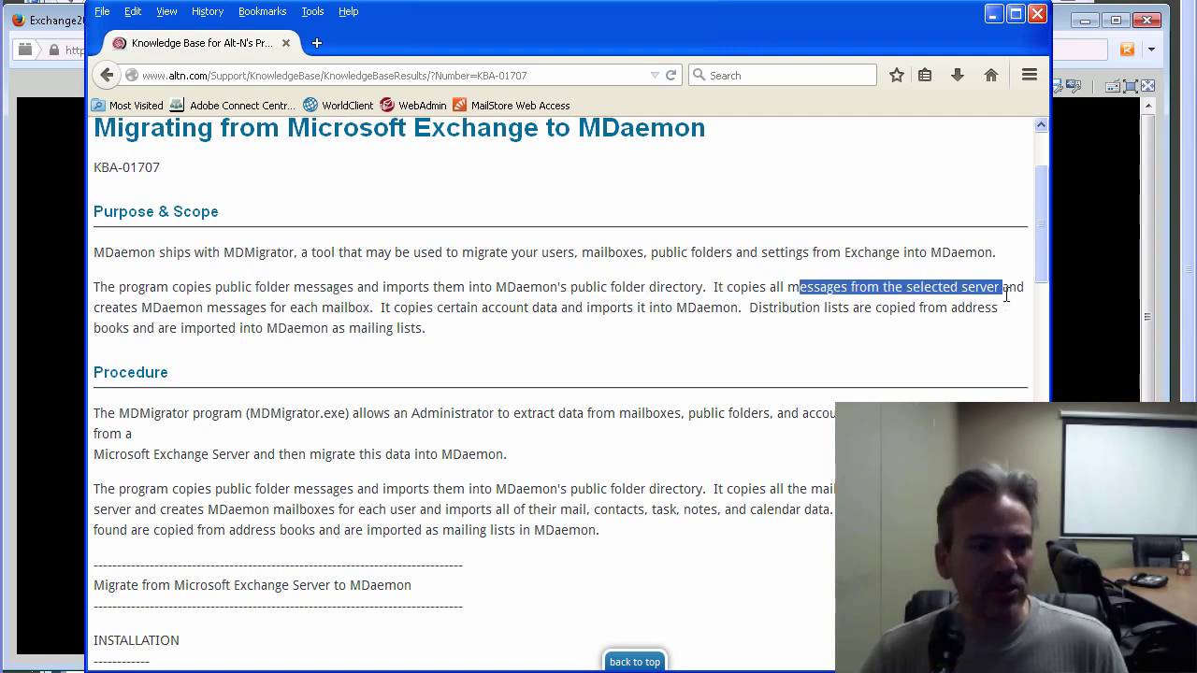
left_click_drag(151, 309, 374, 315)
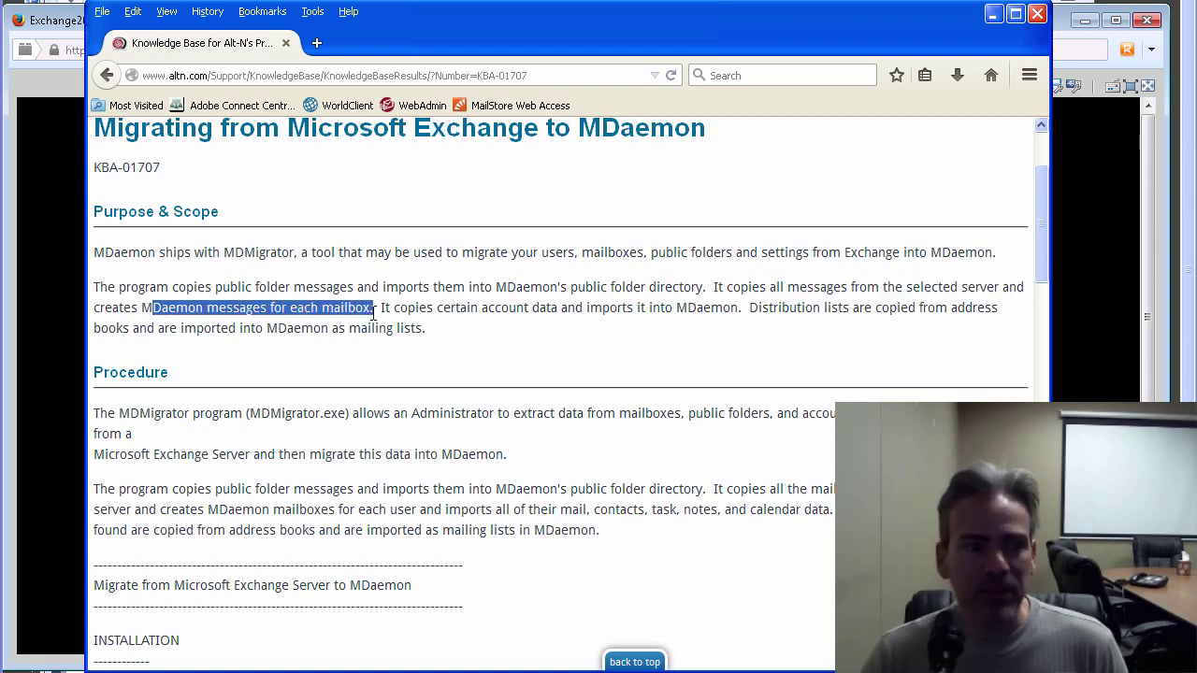
left_click(501, 315)
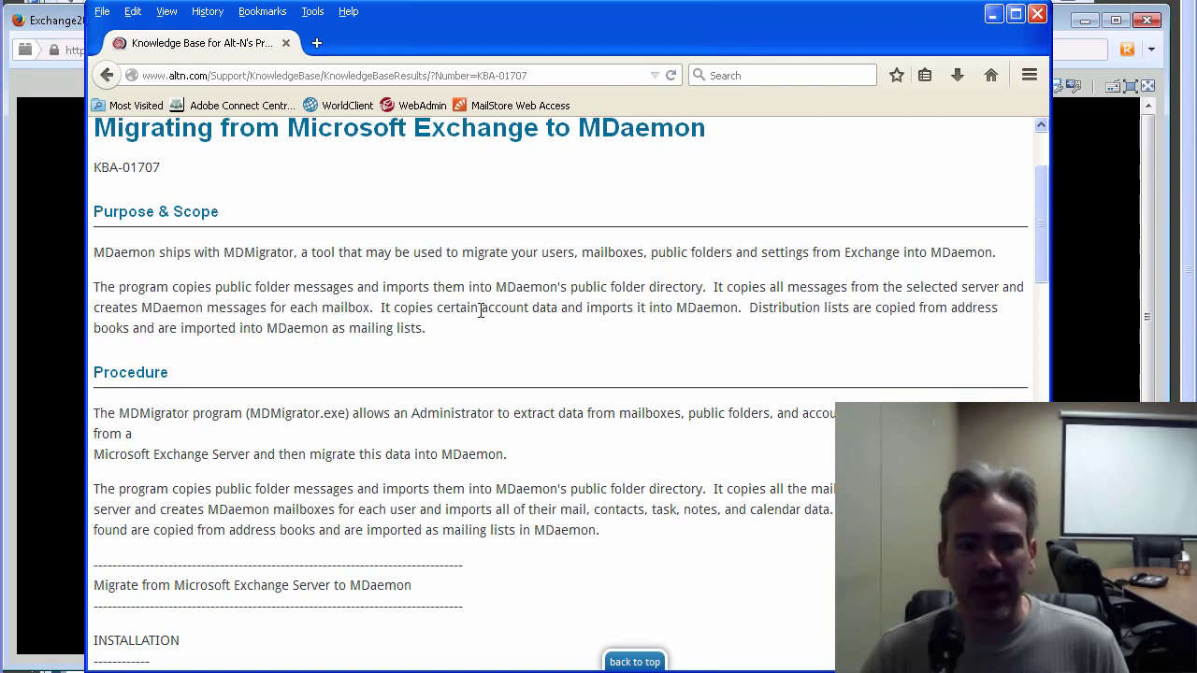
left_click_drag(480, 310, 909, 314)
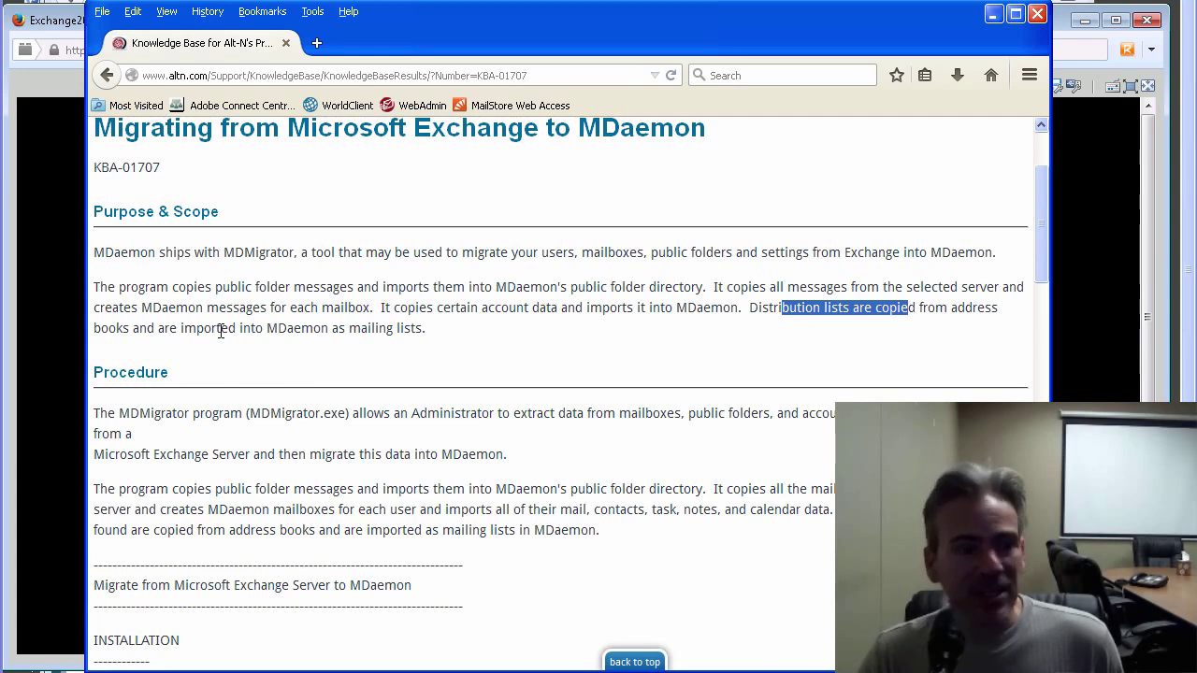
left_click_drag(427, 329, 93, 286)
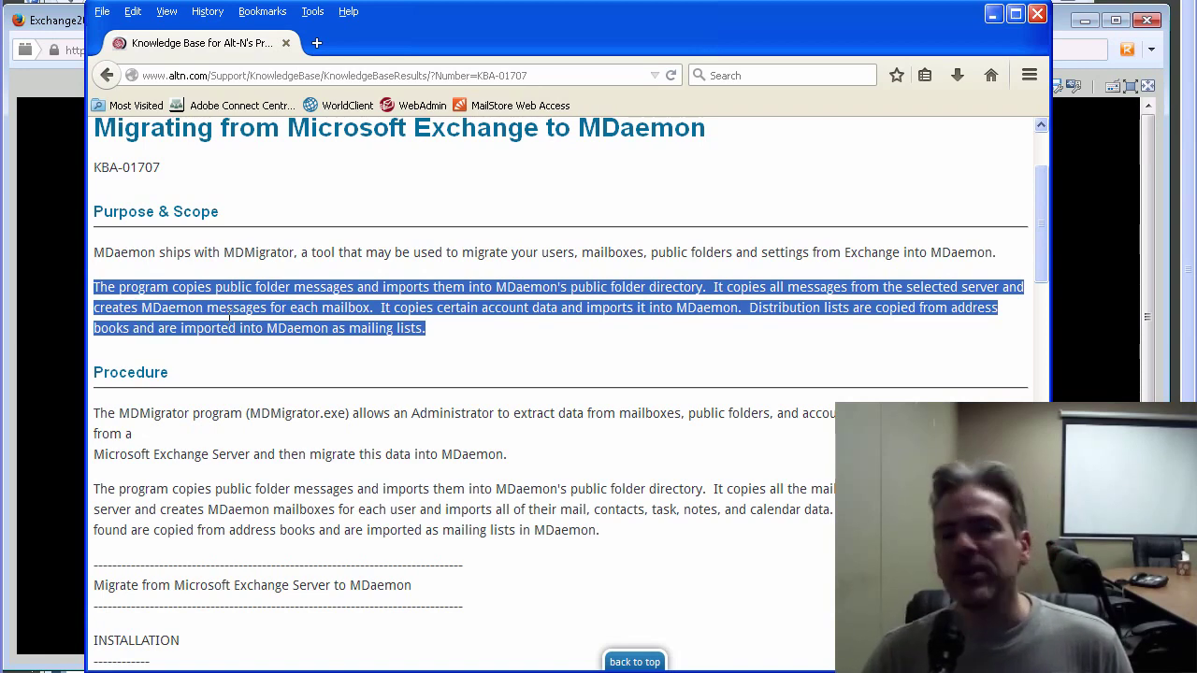
left_click(262, 327)
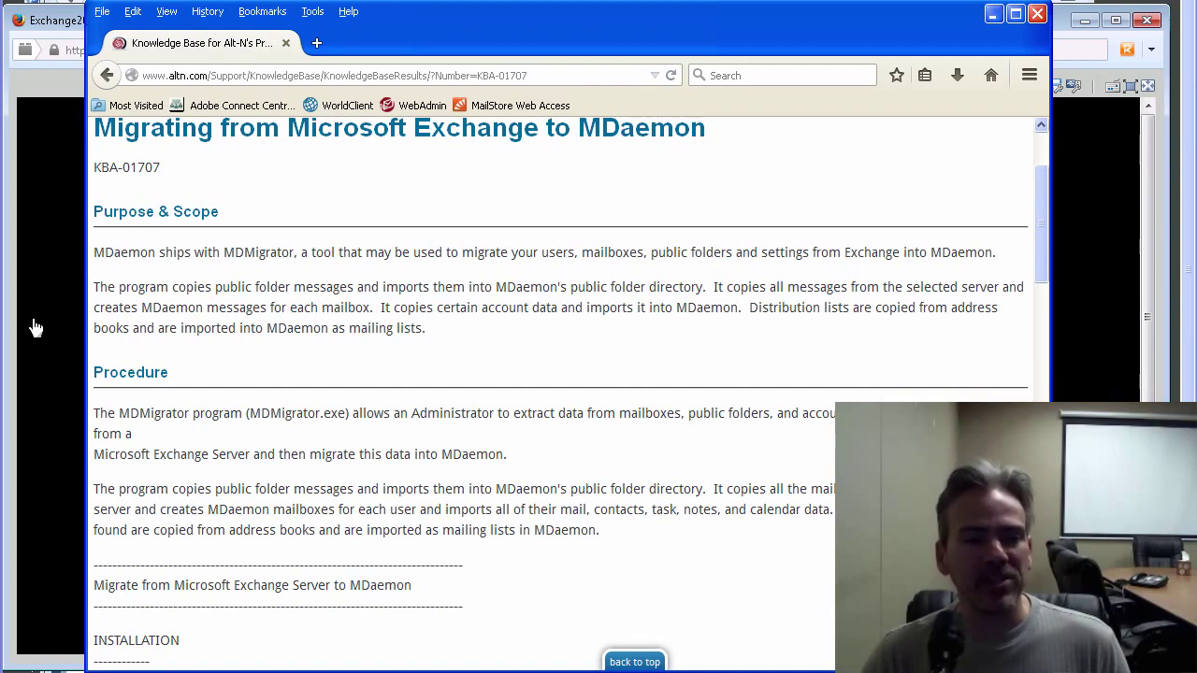
- Switch to the Windows 7 virtual machine console and open the MDaemon\App folder on Local Disk (C:)
left_click(67, 362)
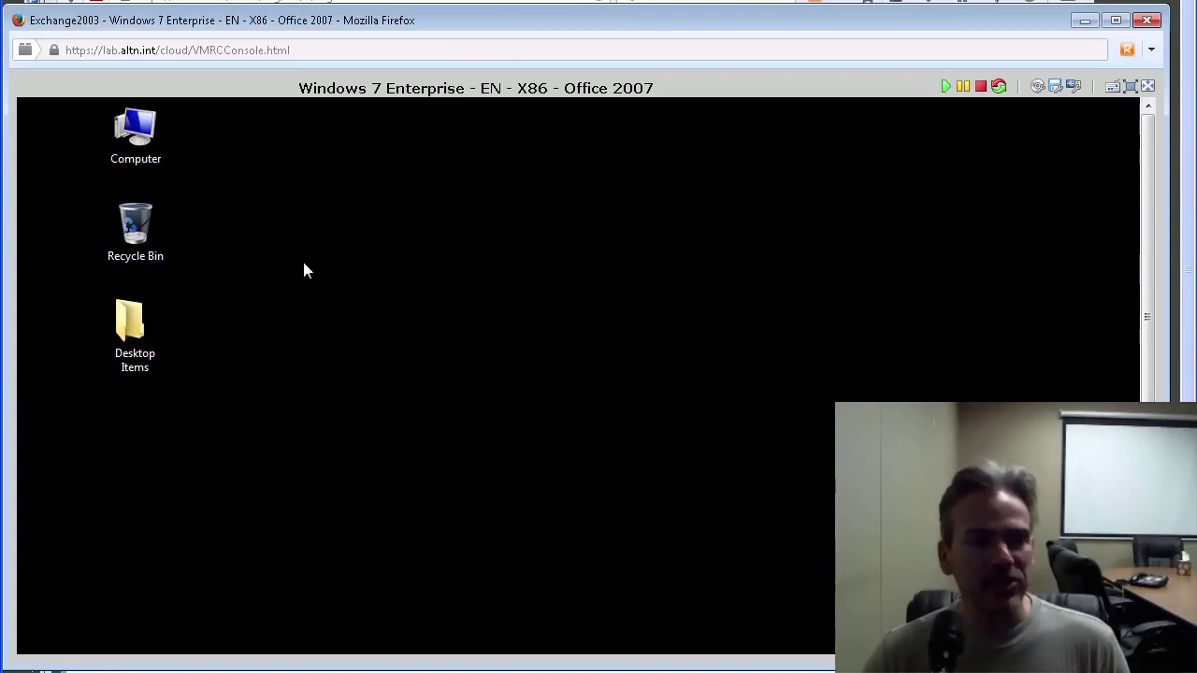
double_click(143, 140)
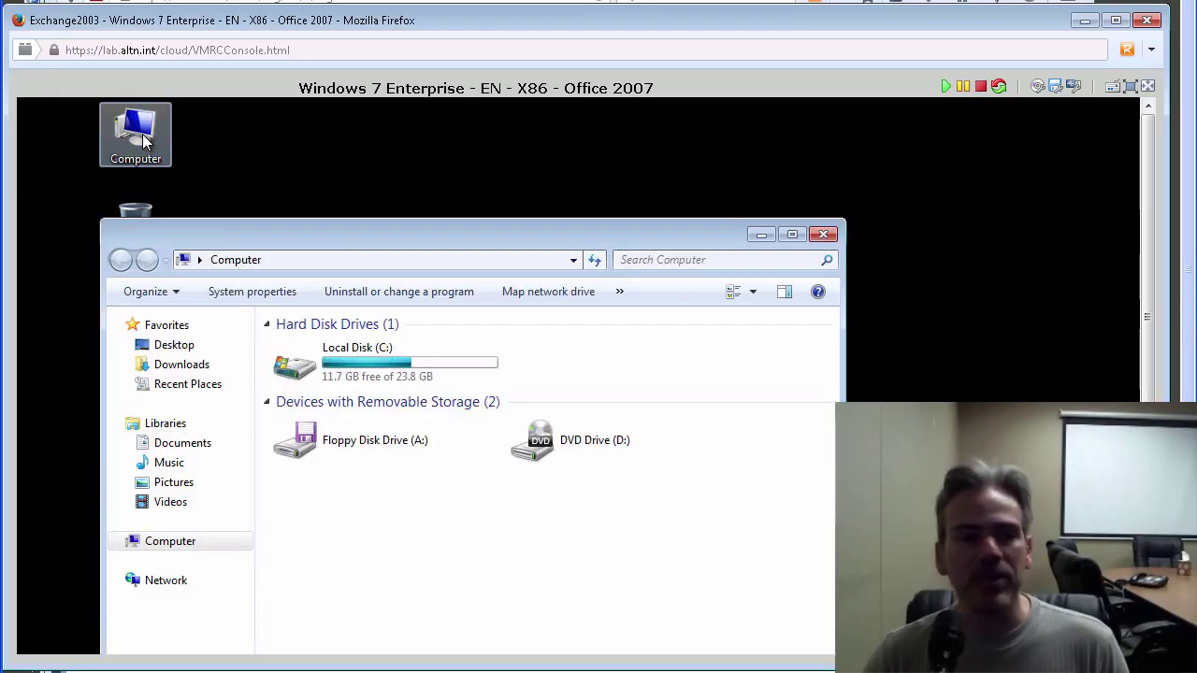
left_click_drag(369, 233, 374, 113)
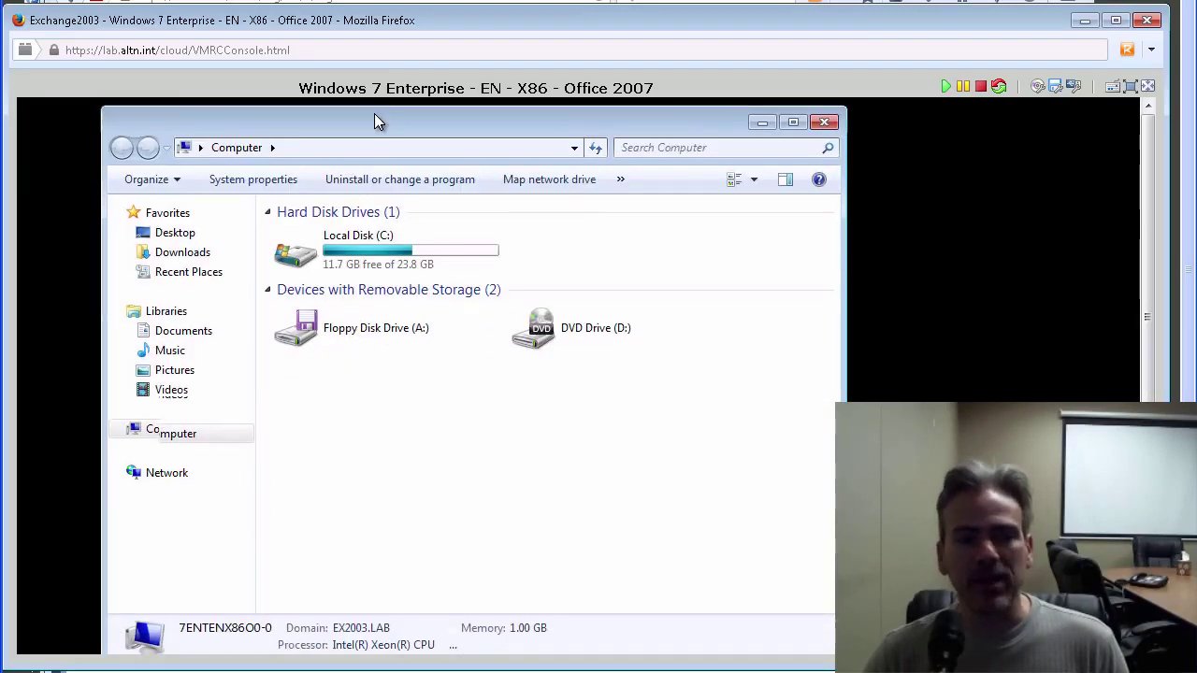
left_click(397, 242)
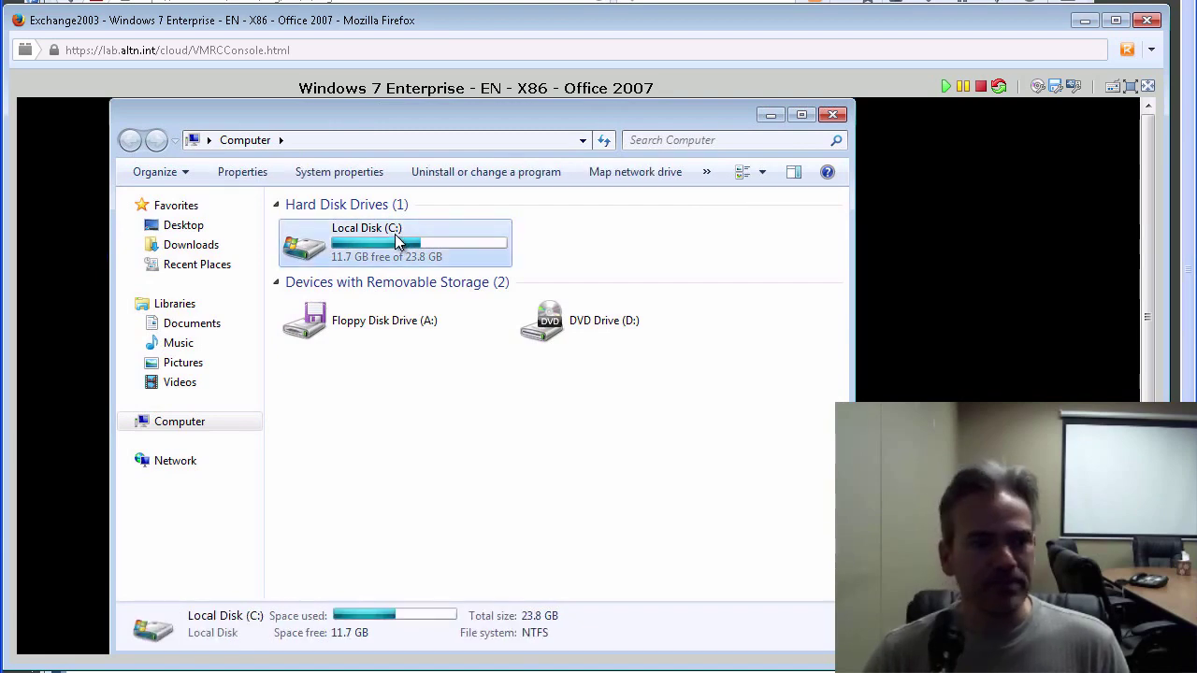
double_click(397, 242)
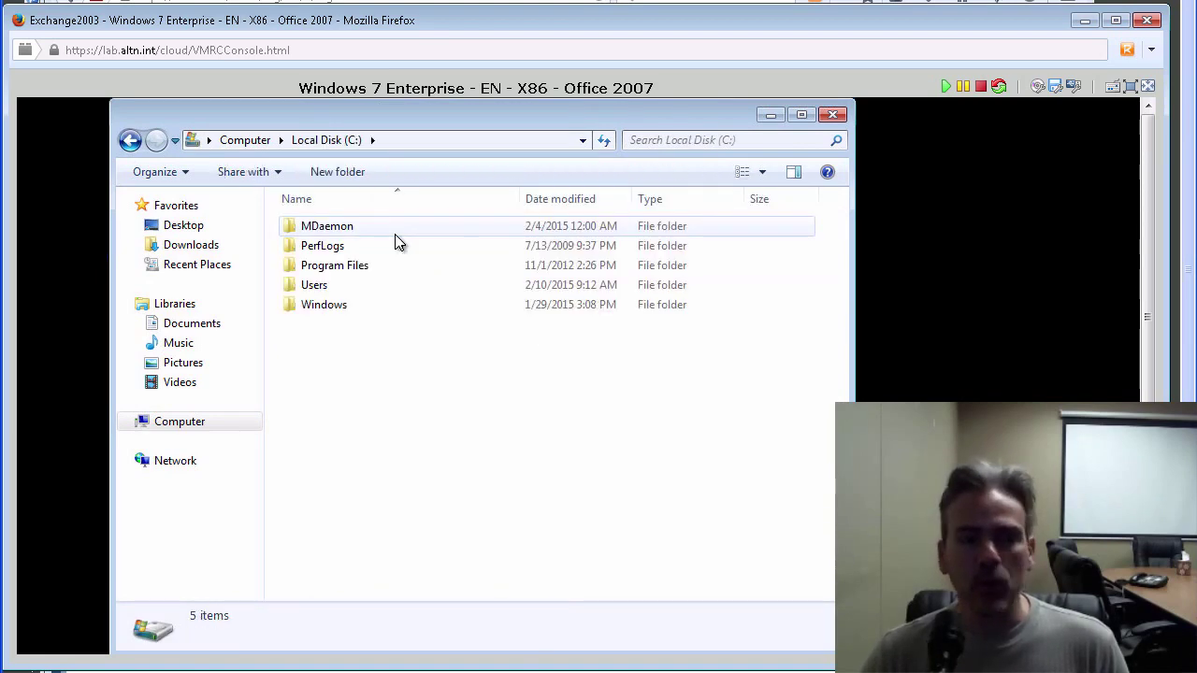
double_click(341, 230)
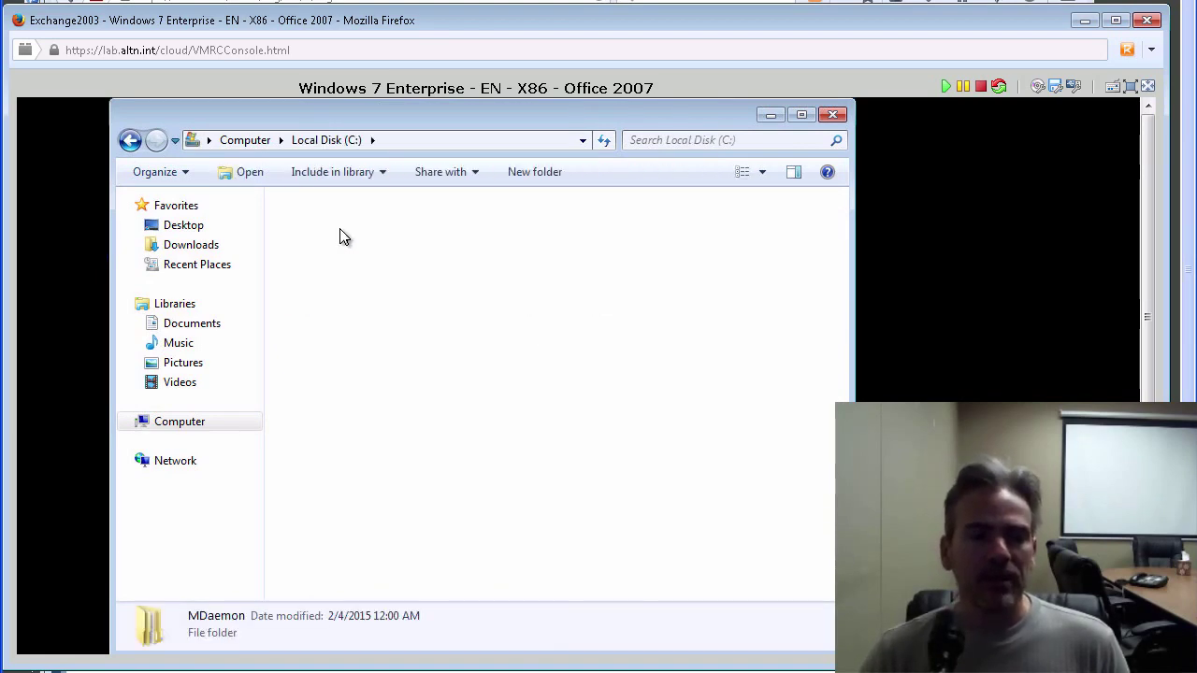
left_click(340, 230)
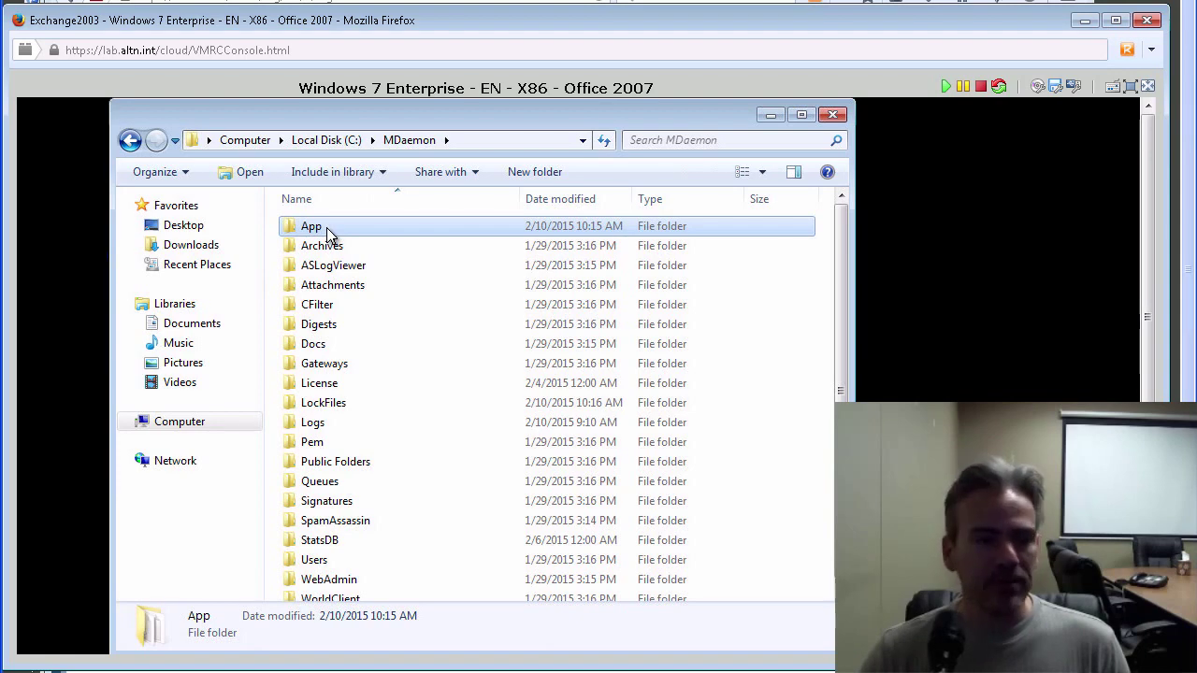
double_click(328, 229)
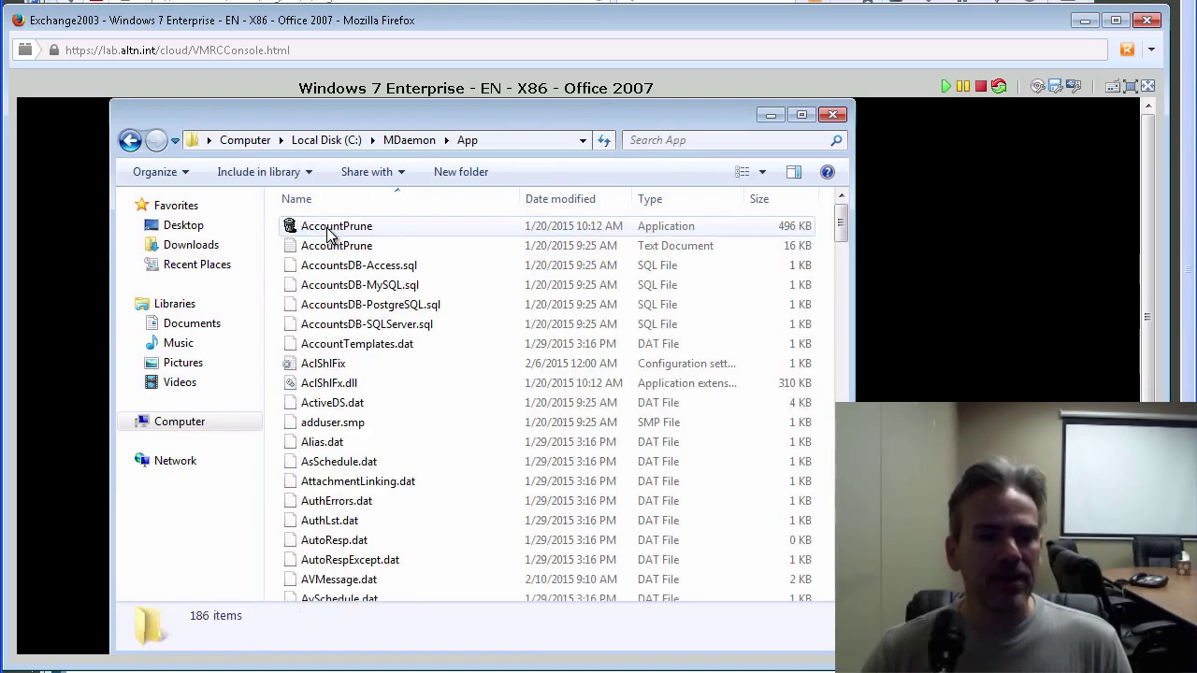
- Launch the MDMigrator application from the App folder and move its welcome window clear of the screen edge
left_click(333, 285)
left_click_drag(840, 229, 832, 456)
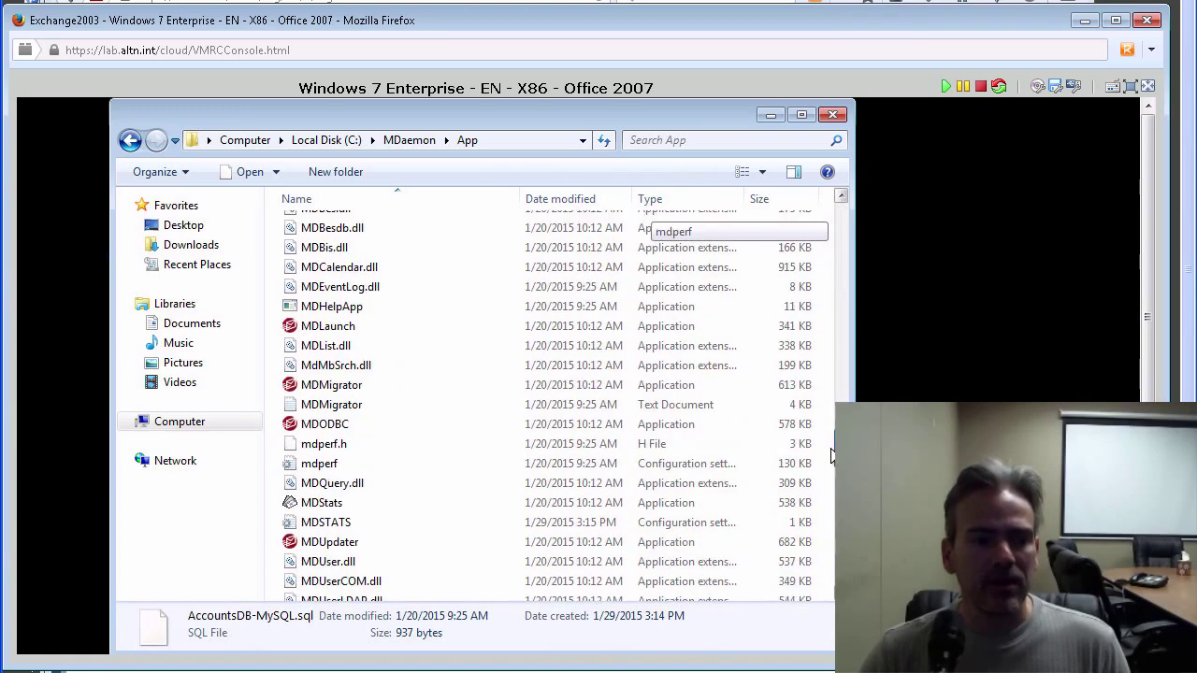
left_click(342, 376)
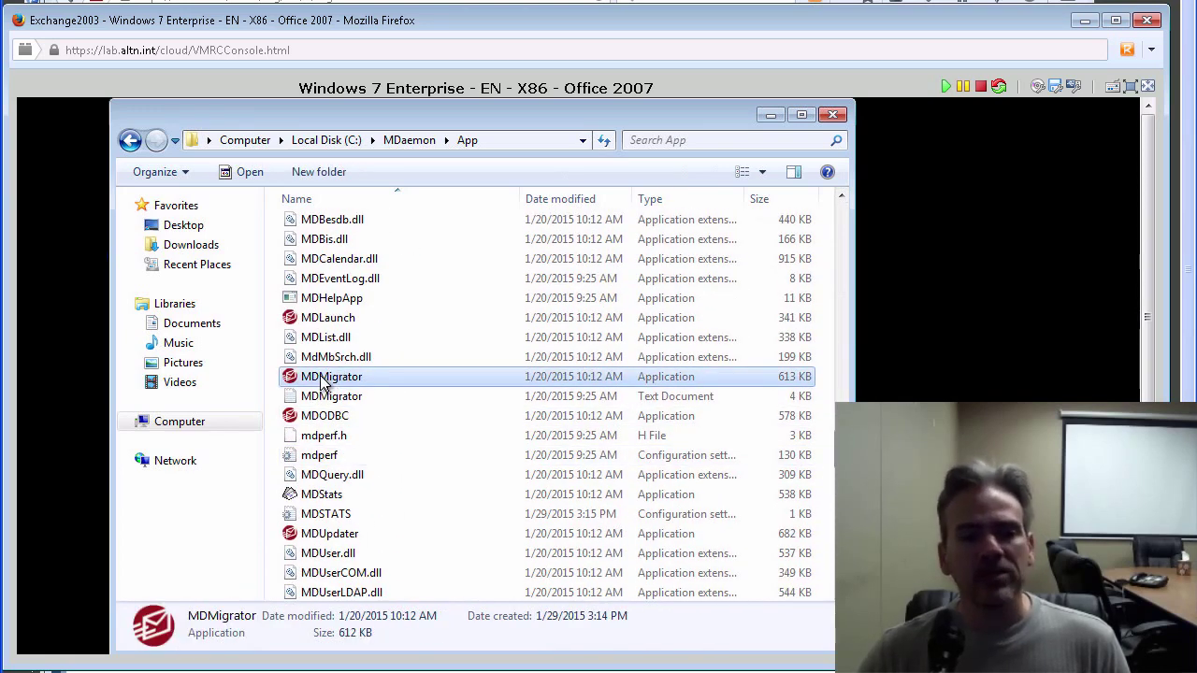
double_click(324, 379)
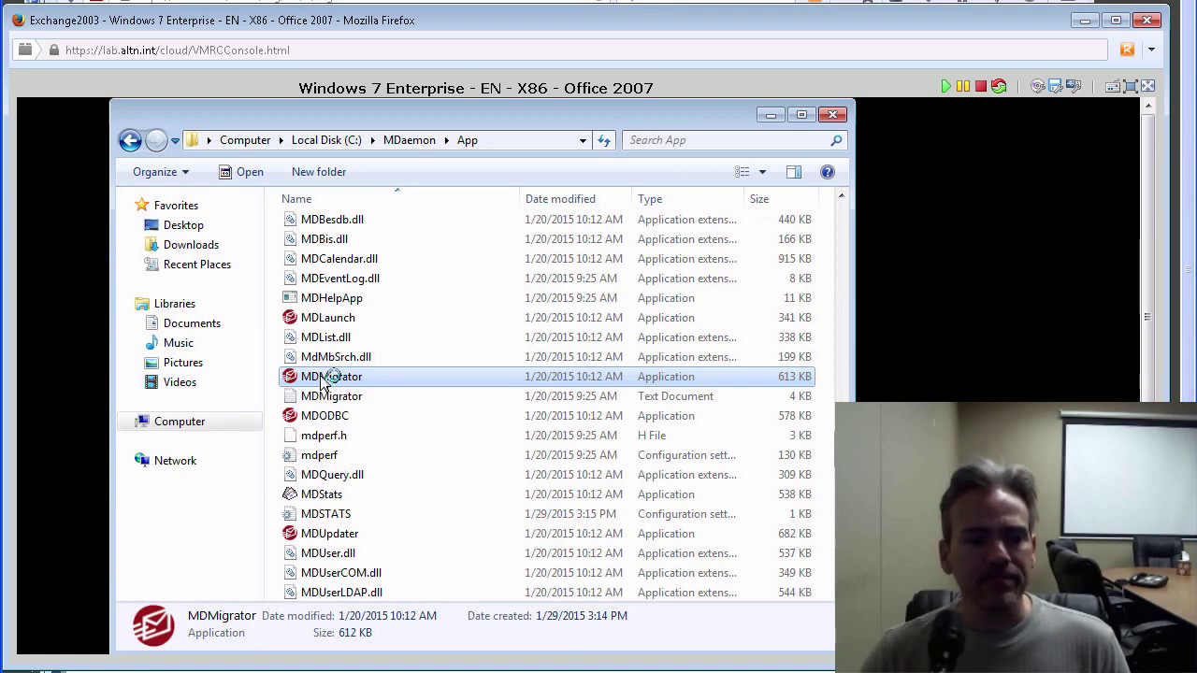
left_click_drag(622, 265, 524, 208)
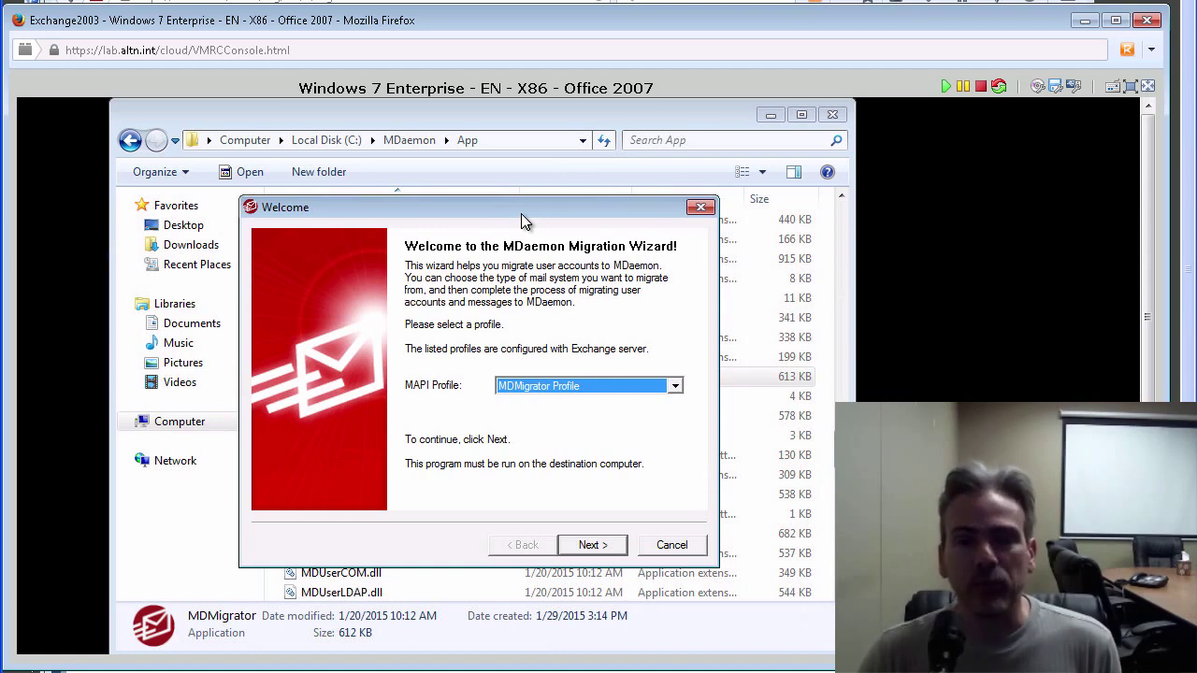
- Keep MDMigrator Profile as the MAPI profile and continue to the Exchange server settings
left_click(673, 389)
left_click(673, 388)
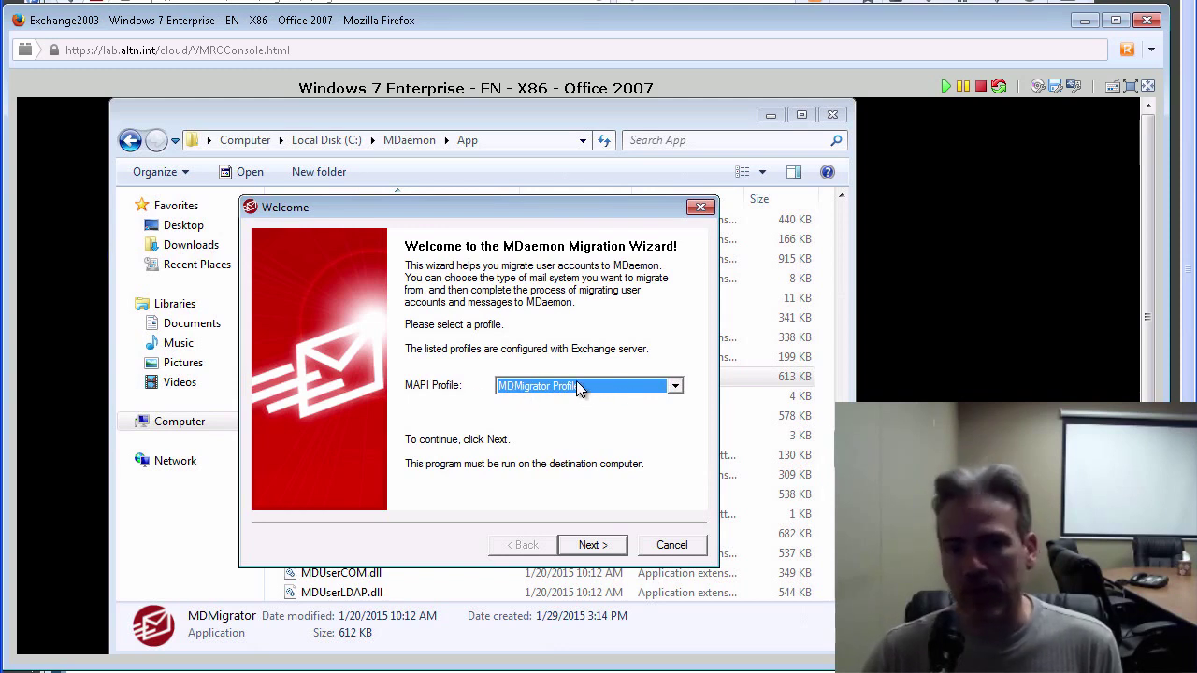
left_click(594, 552)
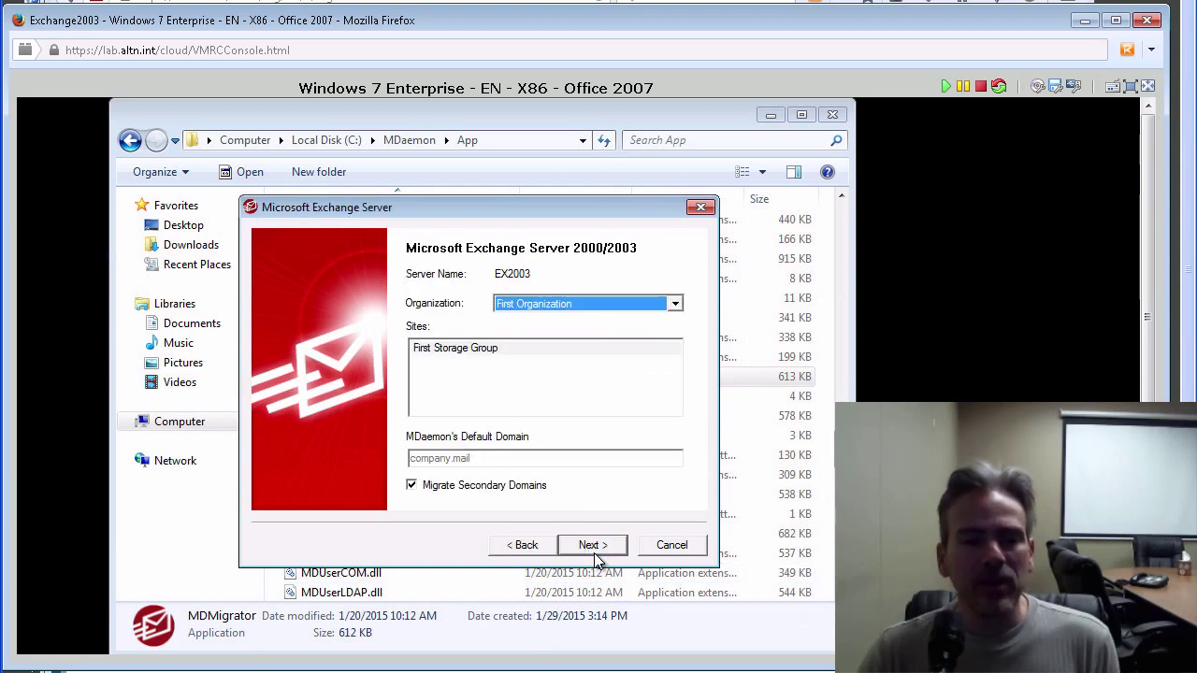
- Accept First Organization with secondary domains included, review the migration summary, and proceed to the mailbox selection
left_click(675, 305)
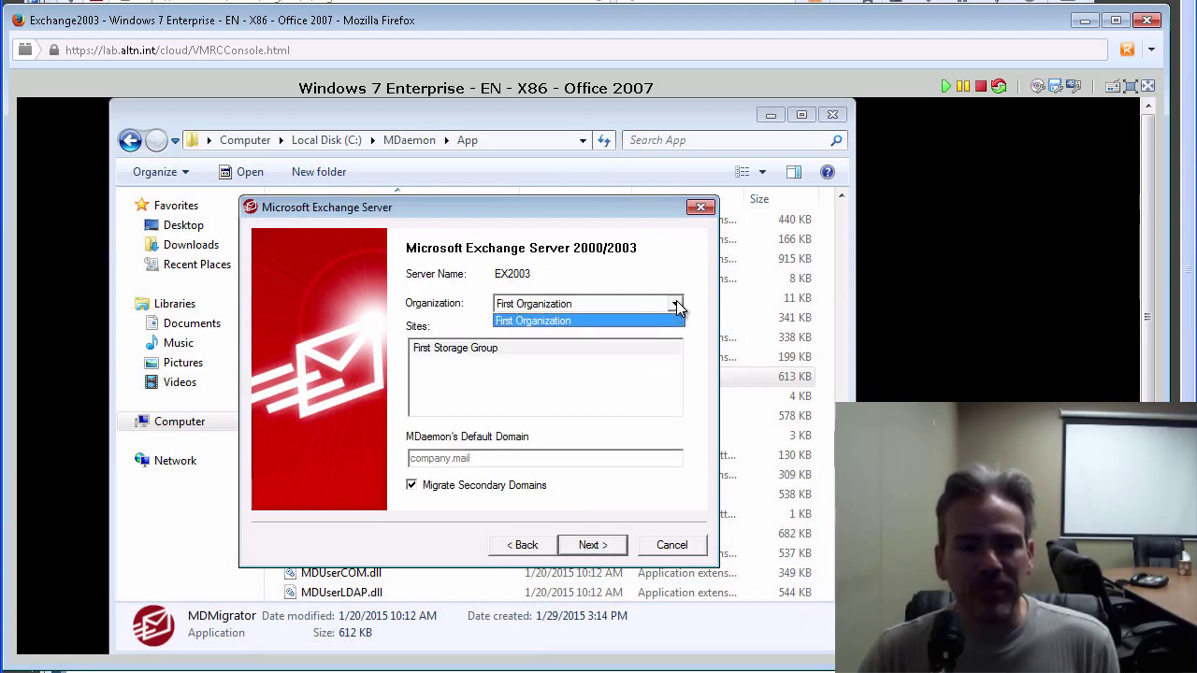
left_click(675, 305)
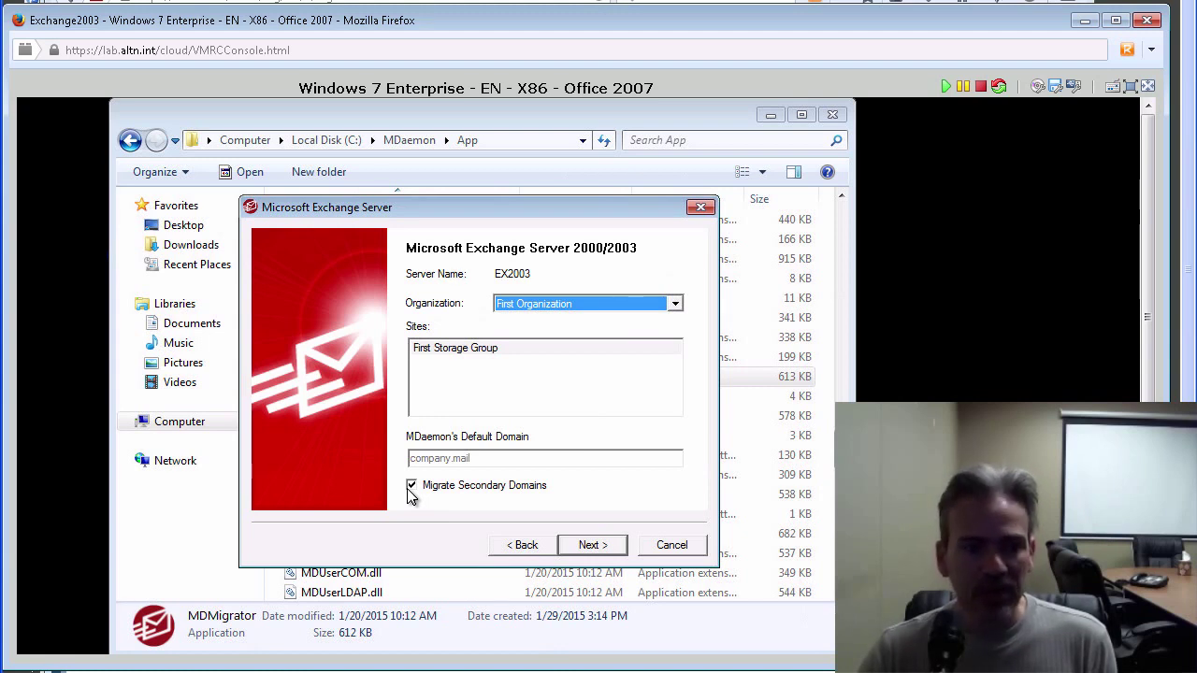
left_click(593, 545)
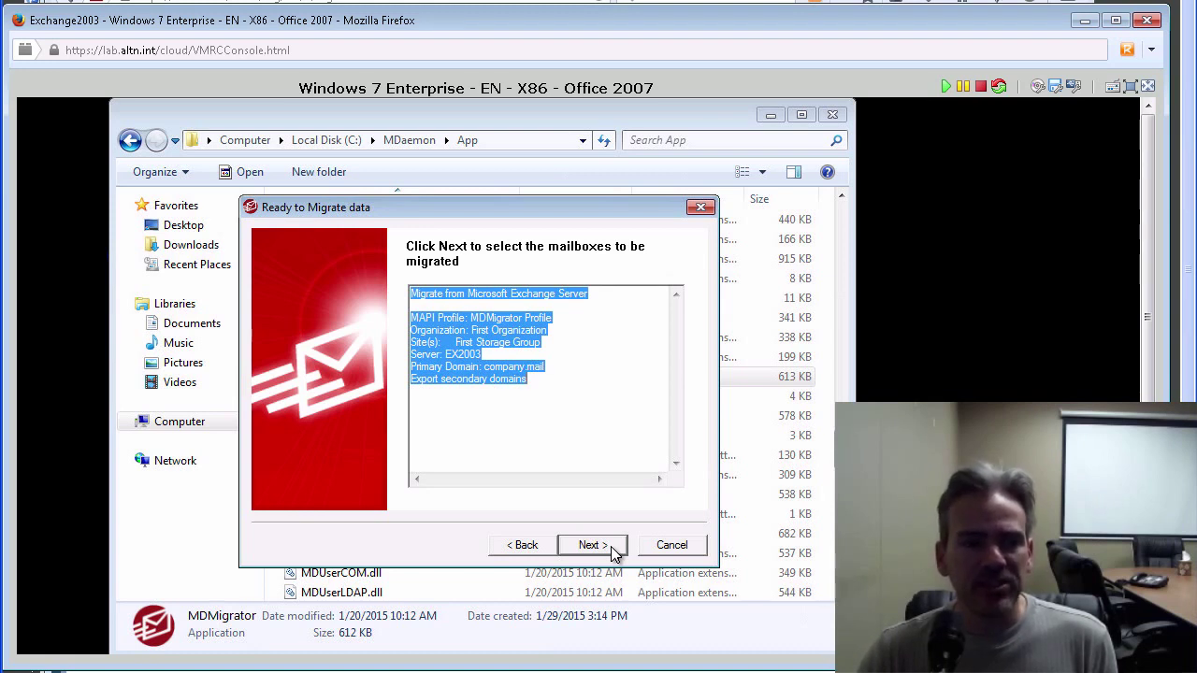
left_click(469, 310)
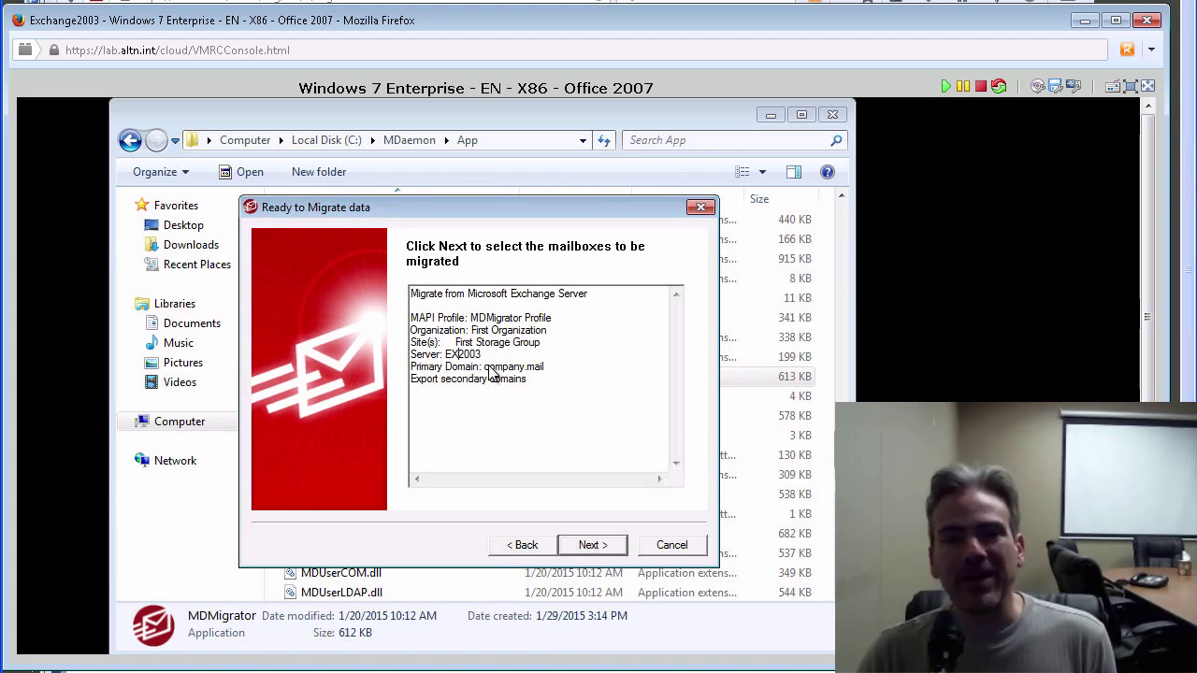
left_click(591, 550)
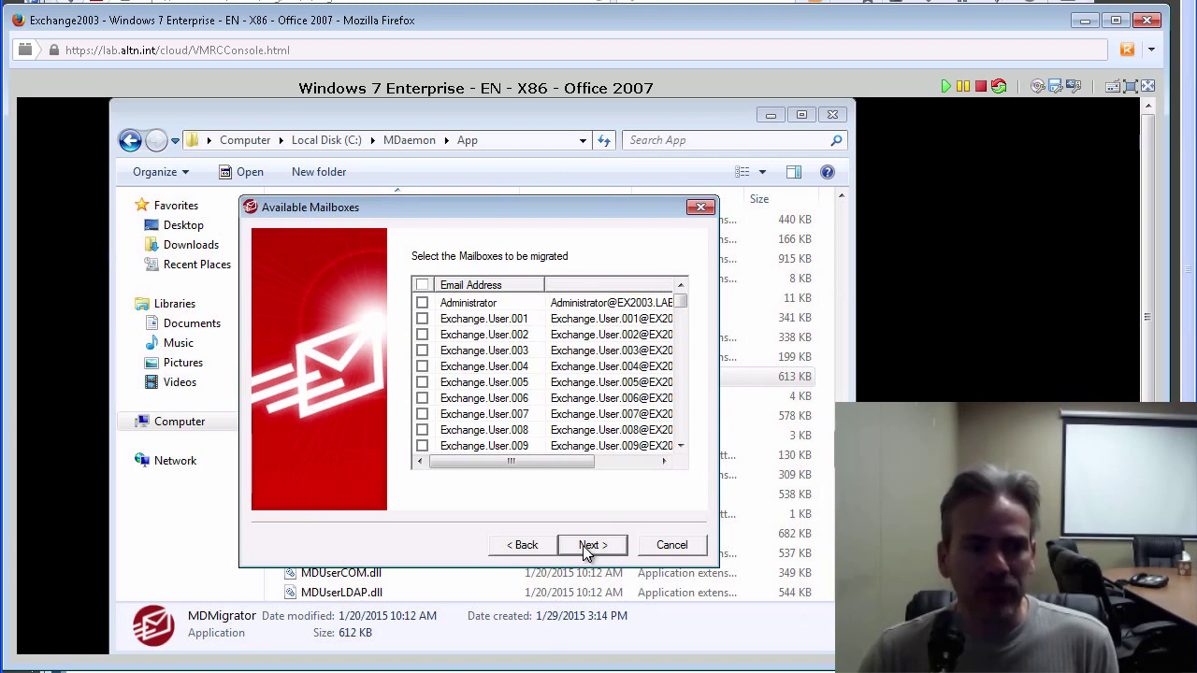
- Select all available mailboxes and start the migration, allowing MDMigrator through Windows Firewall on domain networks
left_click(422, 303)
left_click(422, 319)
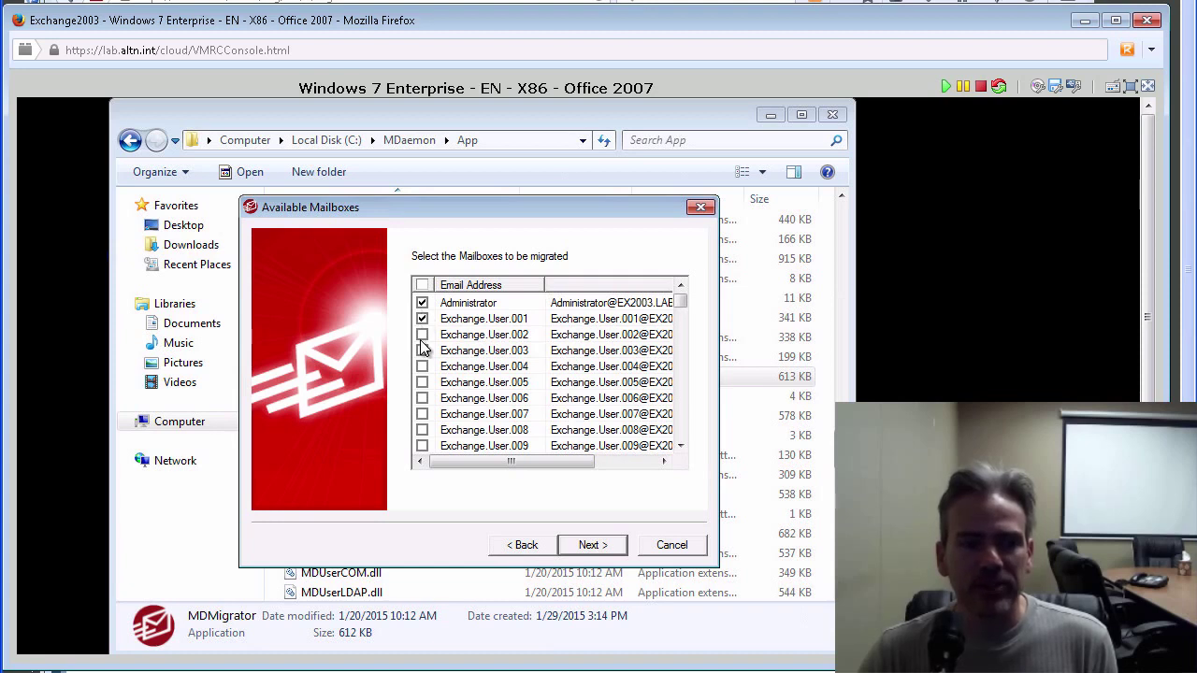
left_click(421, 285)
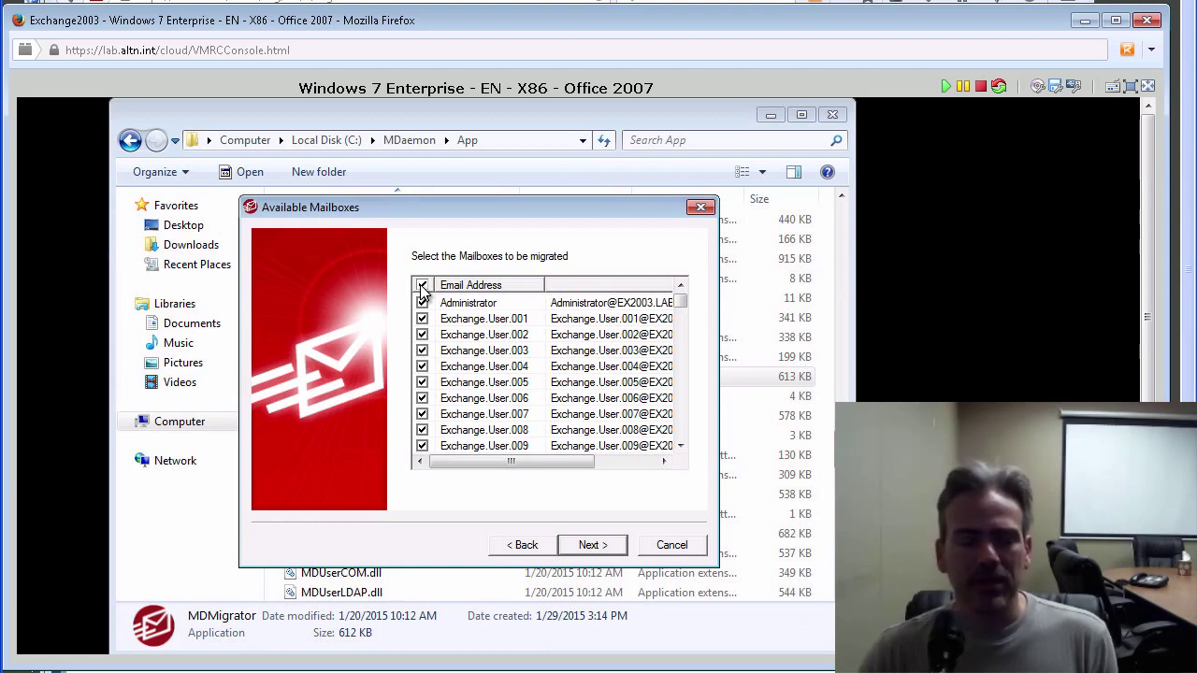
left_click(591, 546)
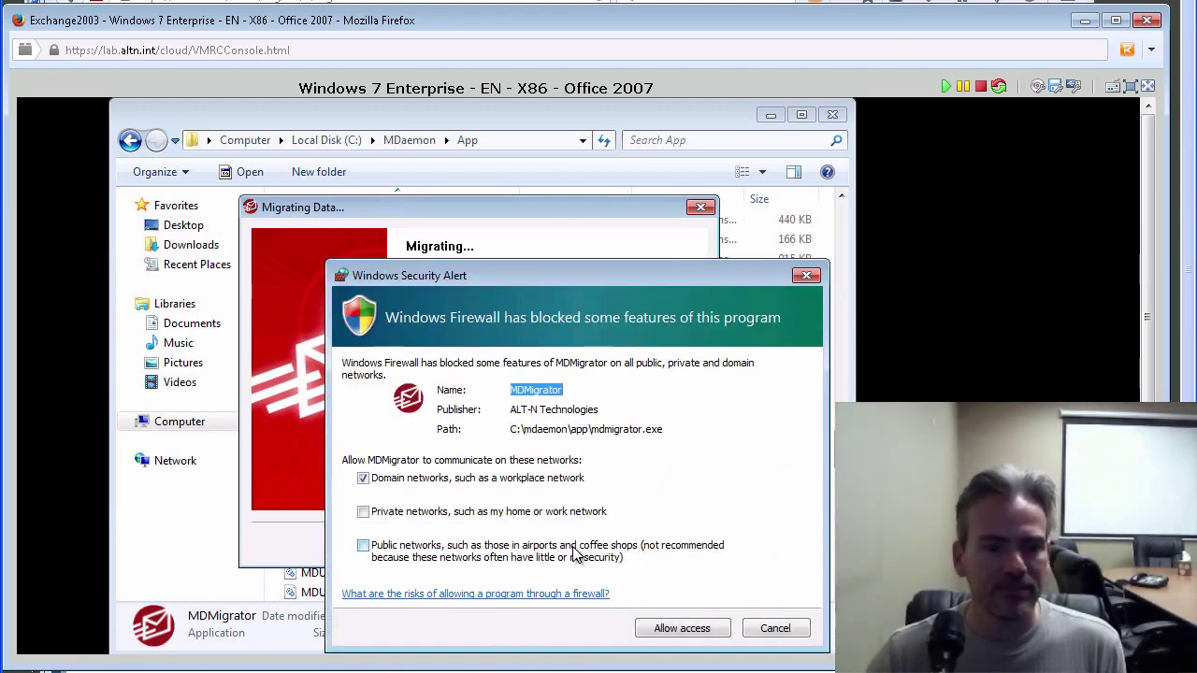
left_click(687, 632)
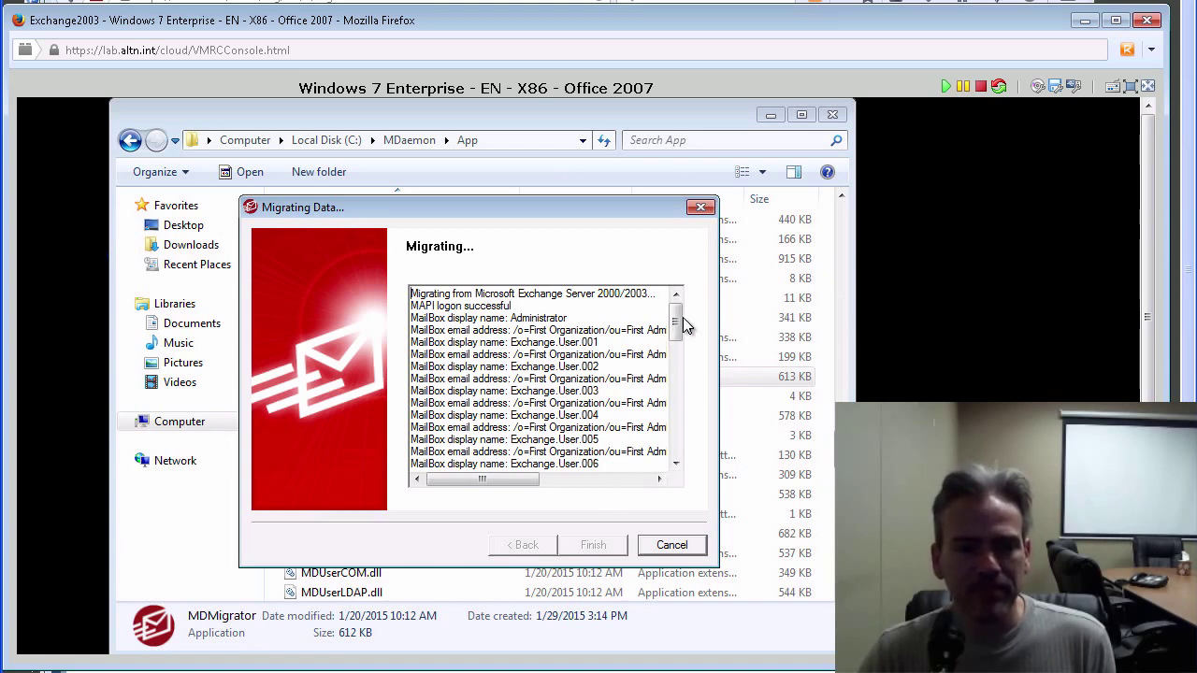
- Look through the migration log and finish the migration wizard
left_click_drag(677, 336, 676, 467)
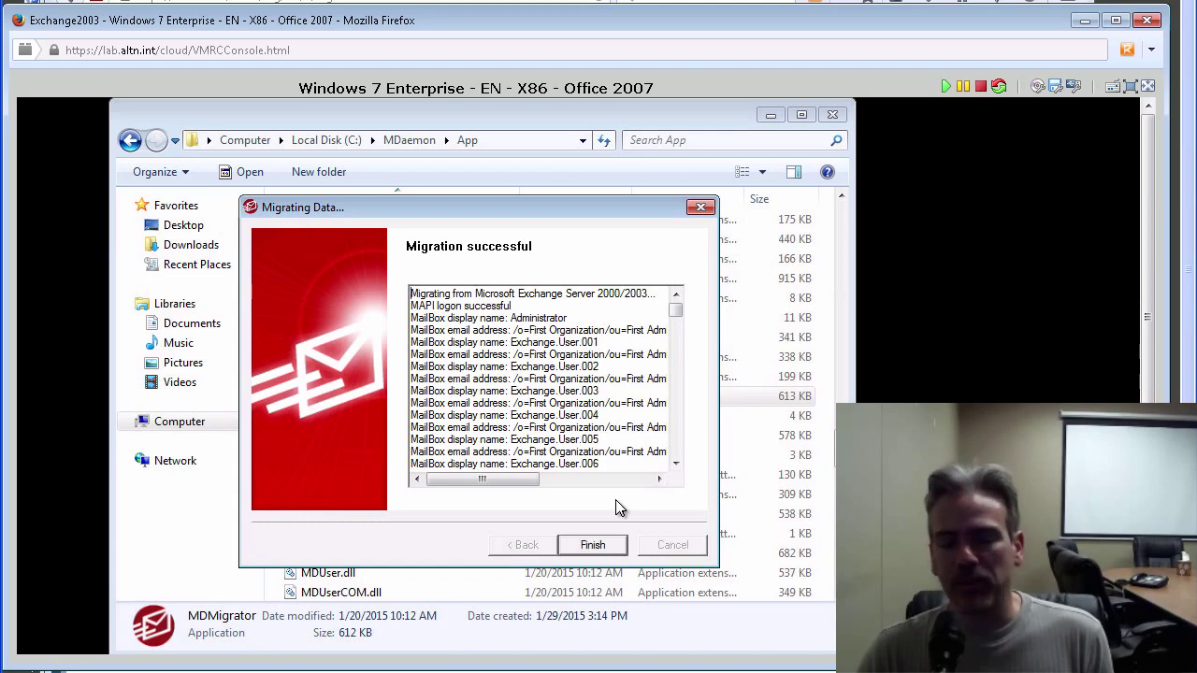
left_click(595, 547)
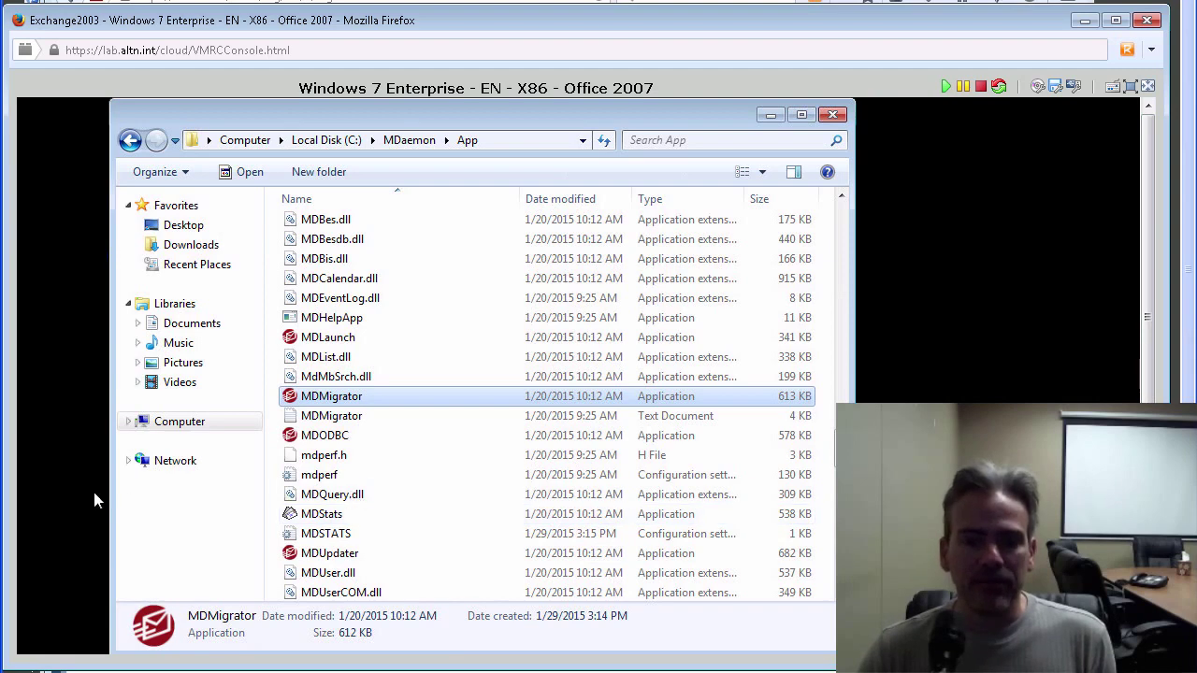
scroll(580, 382, "down", 6)
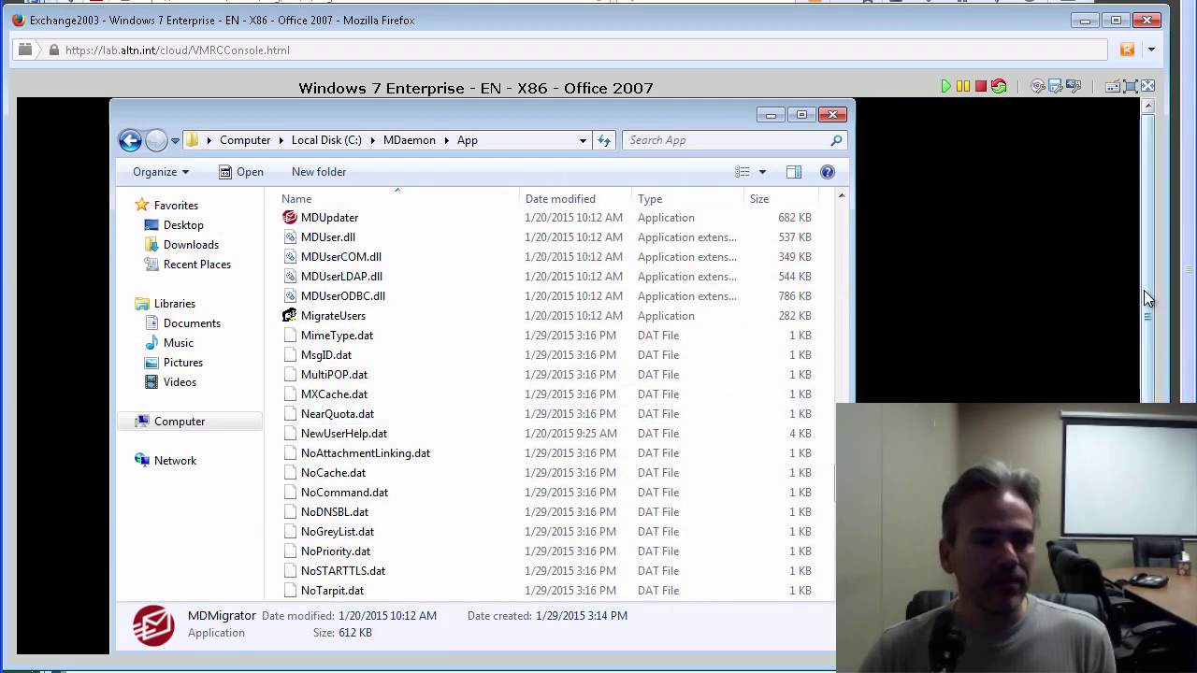
- Start the MDaemon server from its installed program group and bring up its configuration session window
scroll(1145, 281, "down", 3)
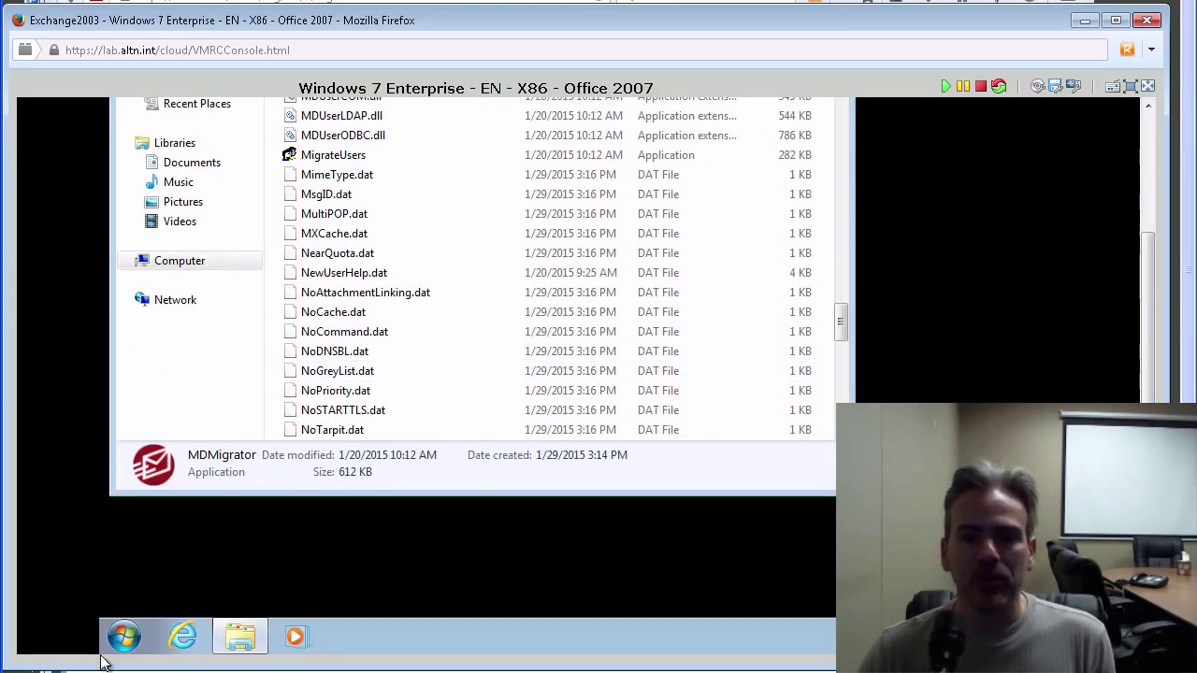
left_click(122, 640)
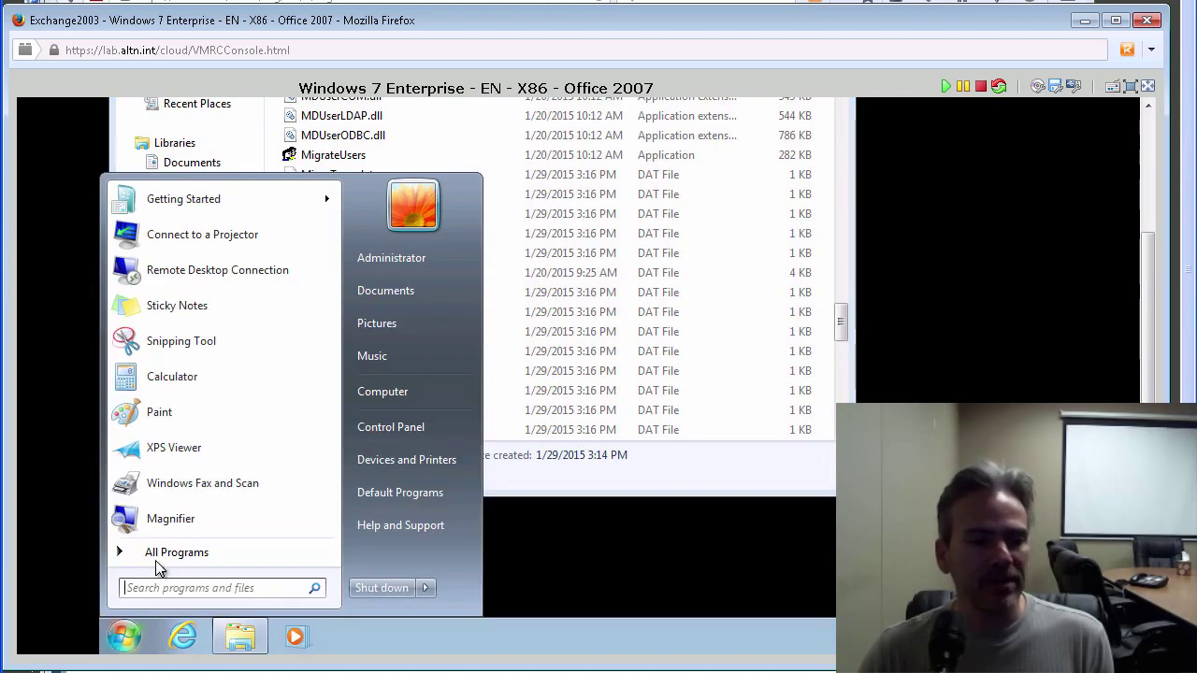
left_click(155, 560)
left_click(155, 423)
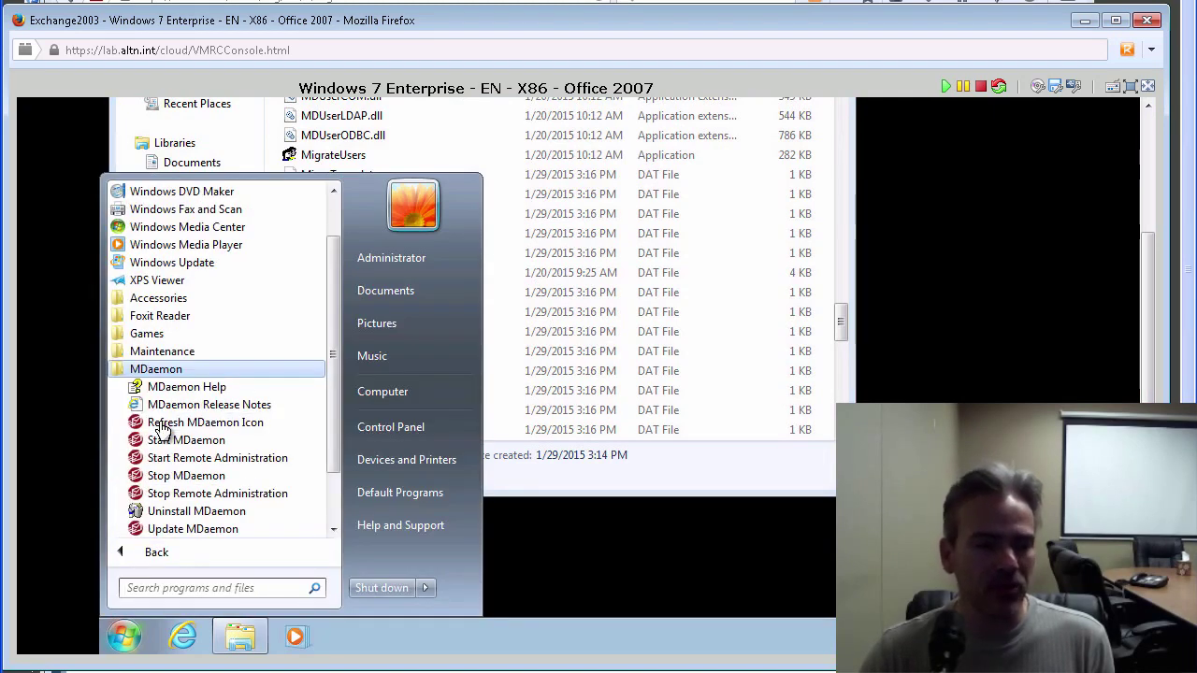
left_click(186, 441)
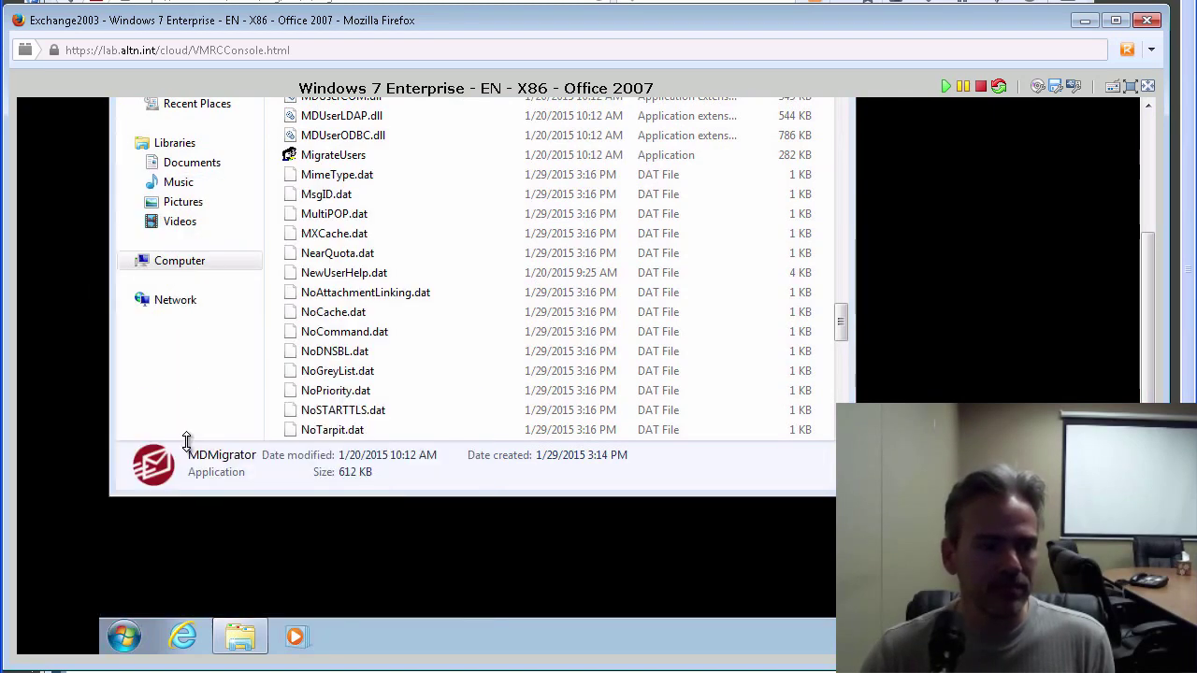
left_click(765, 372)
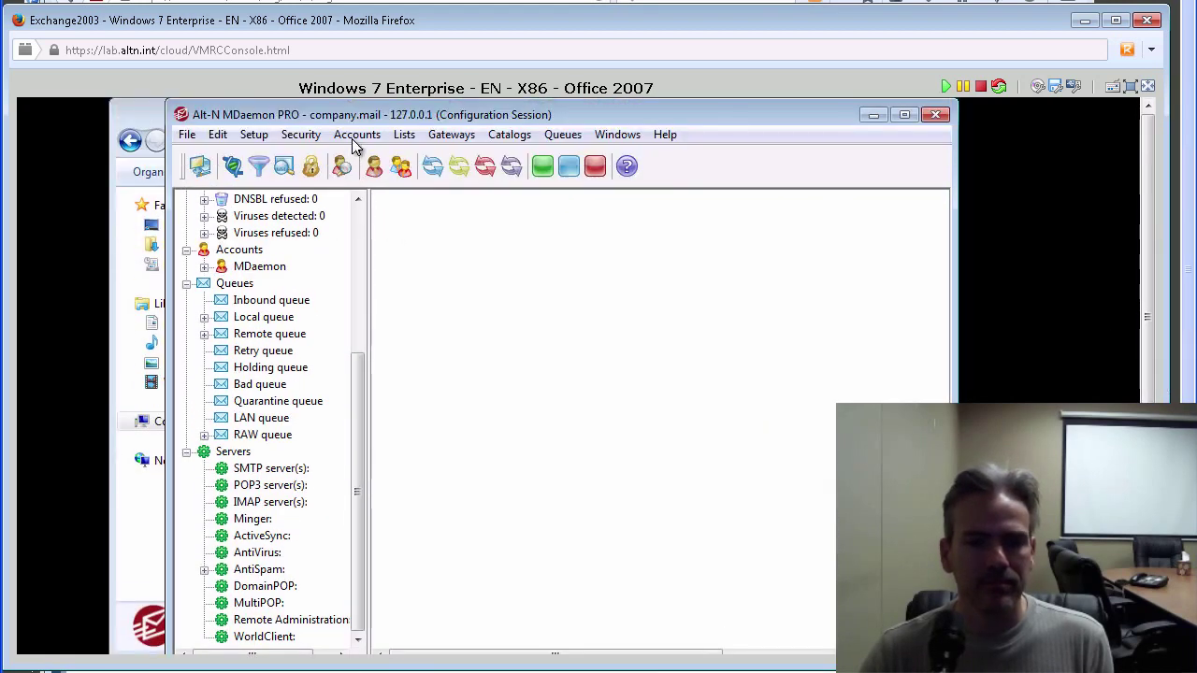
- Open MDaemon's Account Manager and check the migrated EX2003.LAB accounts, including Exchange.User.005 and Exchange.User.003
left_click(355, 134)
left_click(408, 226)
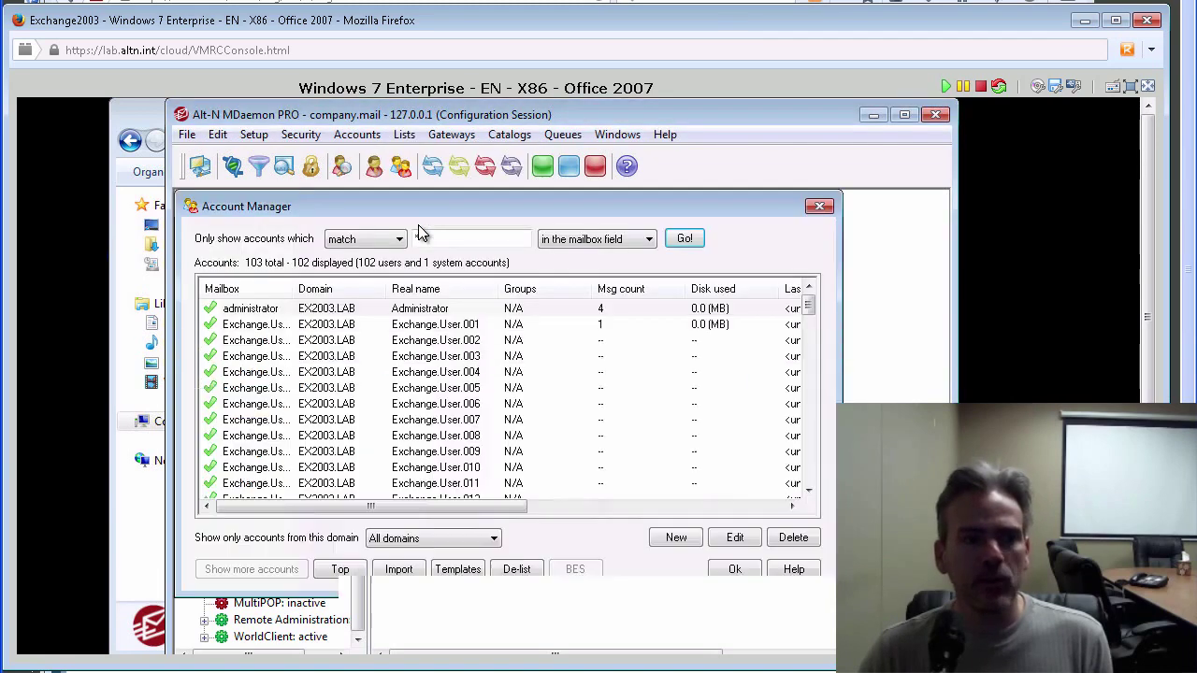
left_click(262, 388)
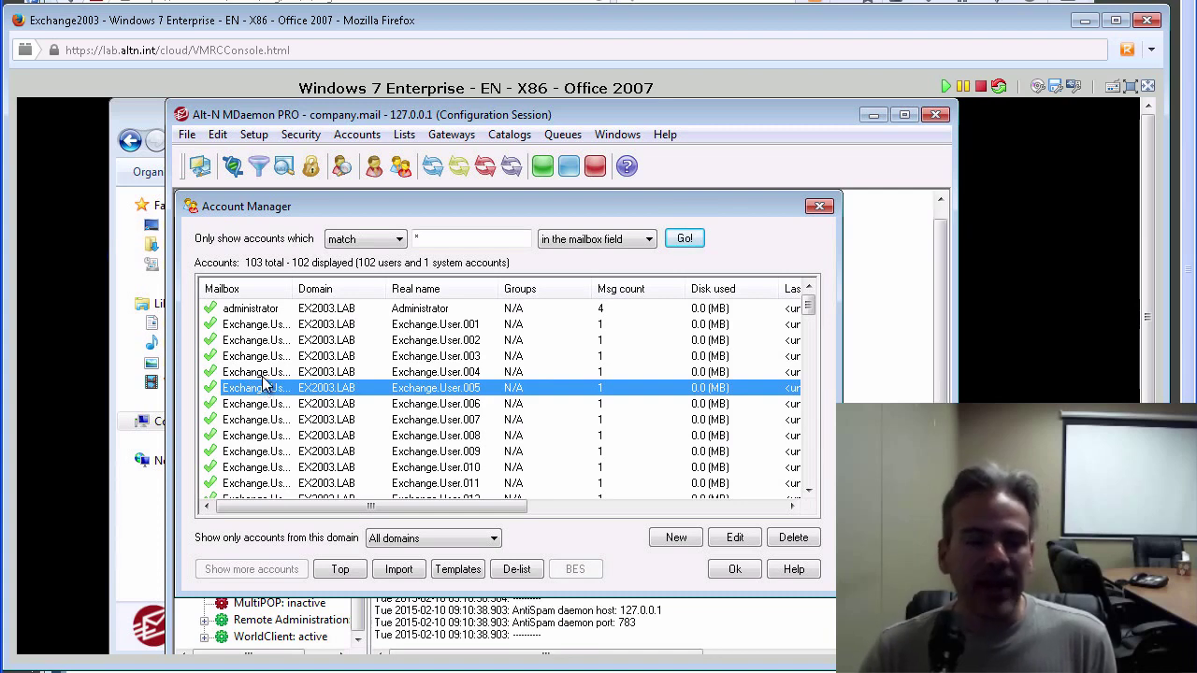
left_click(273, 359)
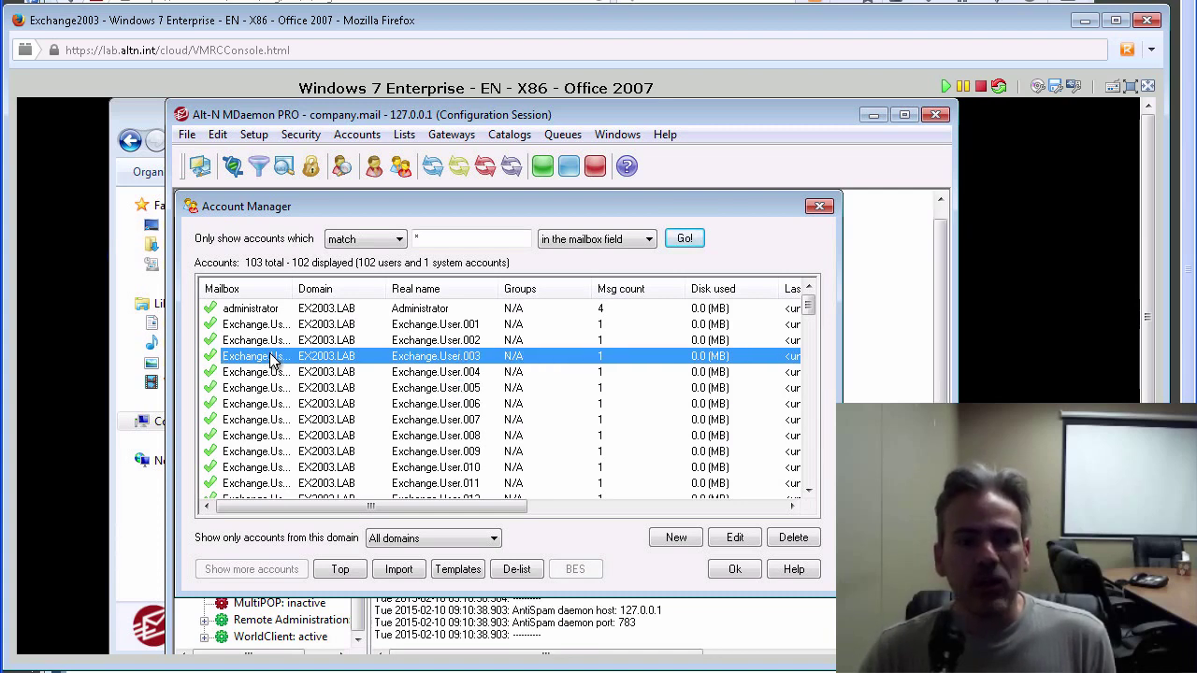